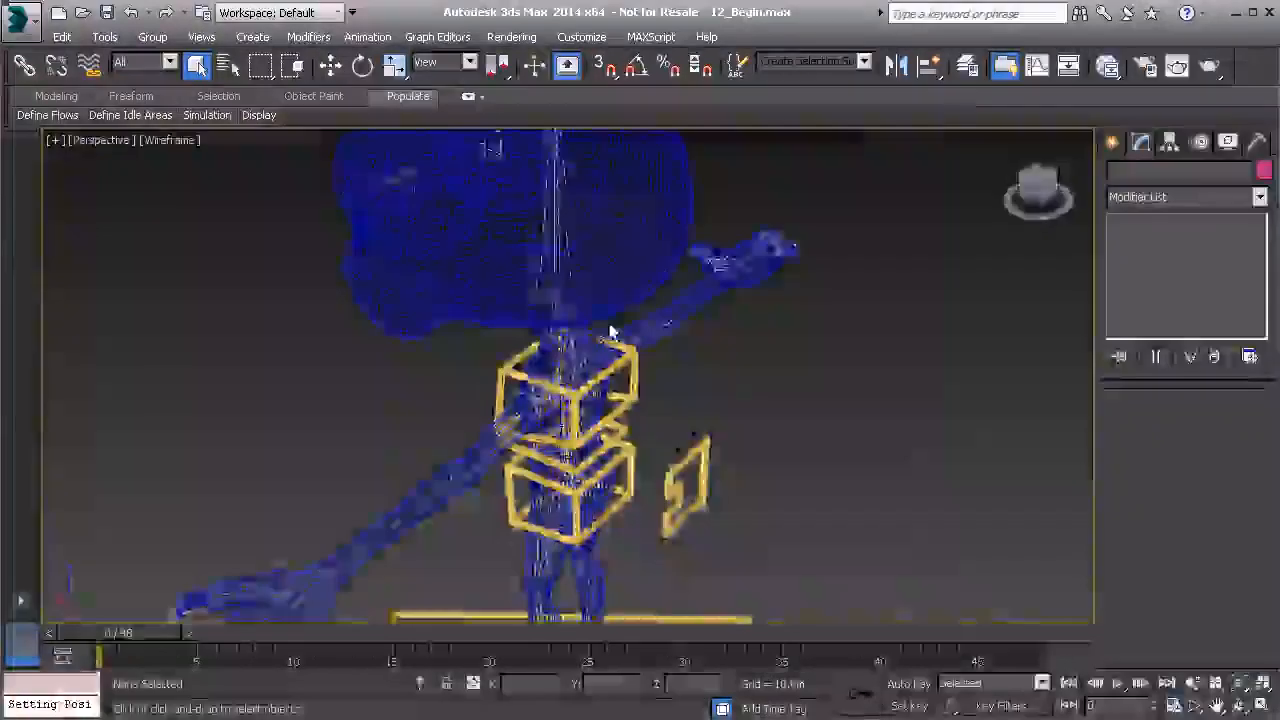
# Import Triangle_Shape.FBX from the export folder into the scene with animation import turned off
pyautogui.scroll(-2, 582, 311)
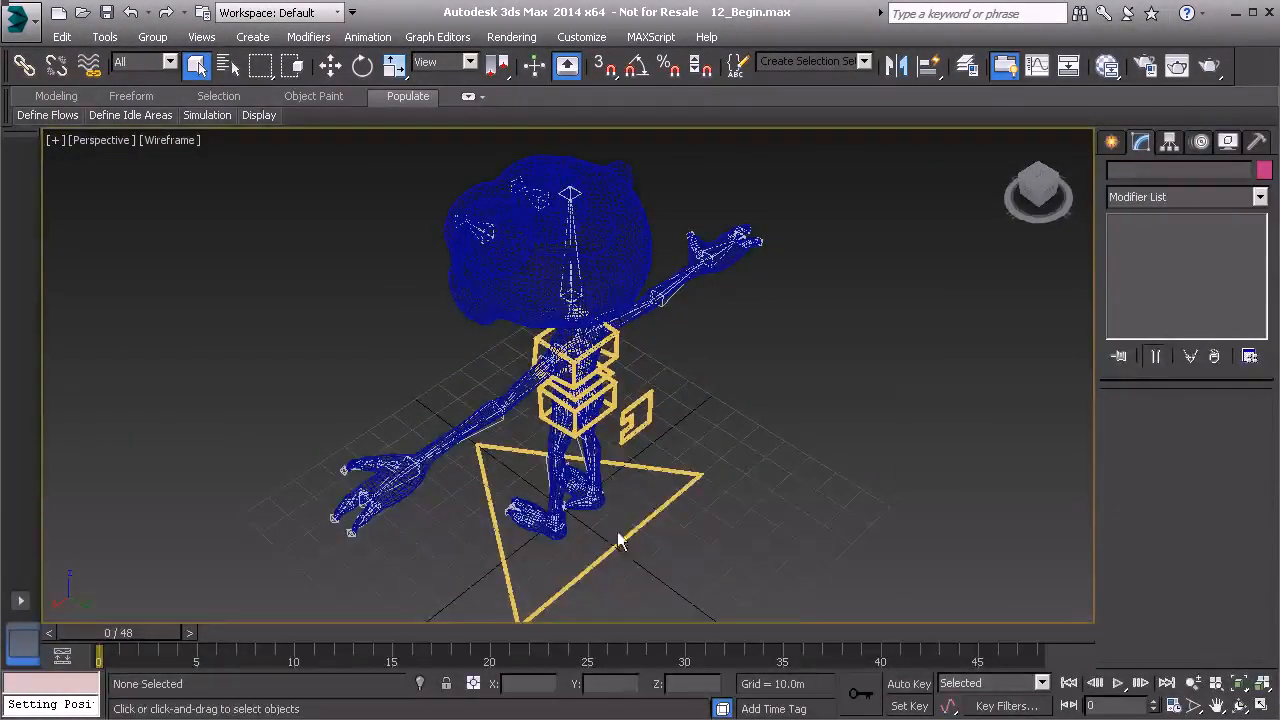
pyautogui.keyDown('alt'); pyautogui.moveTo(628, 535); pyautogui.dragTo(600, 300, button='middle'); pyautogui.keyUp('alt')
pyautogui.click(35, 28)
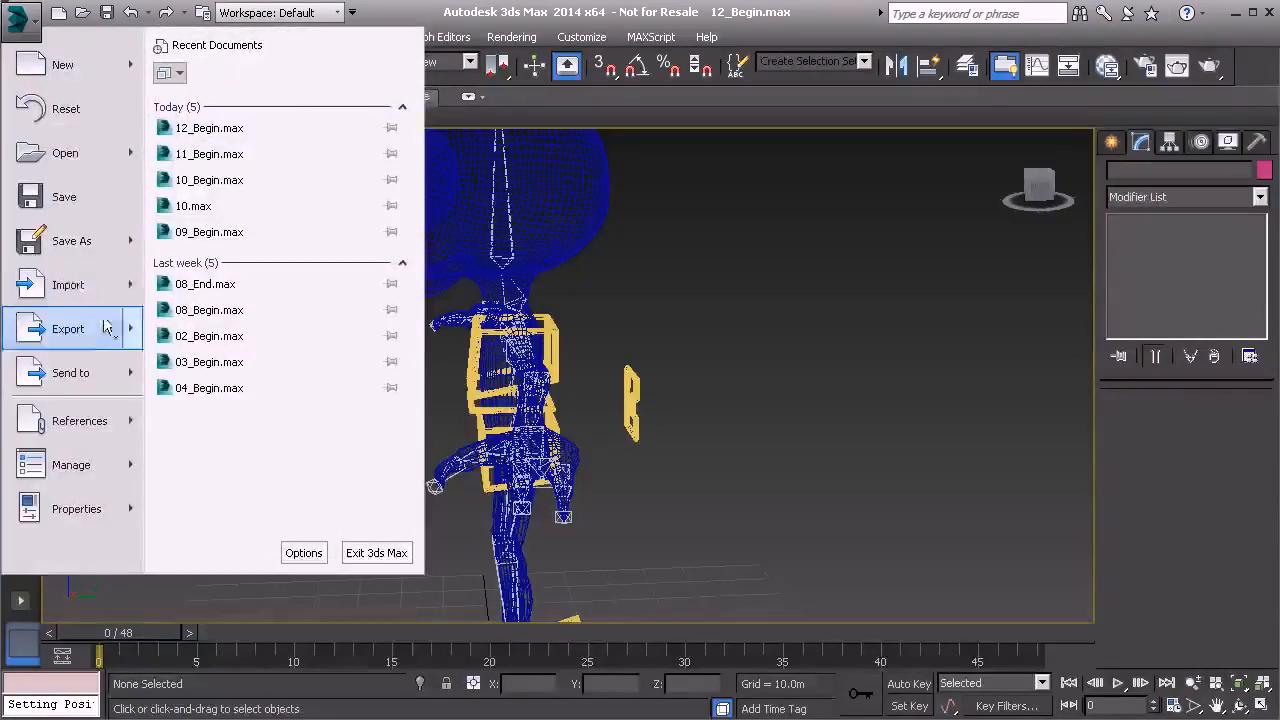
pyautogui.moveTo(66, 283)
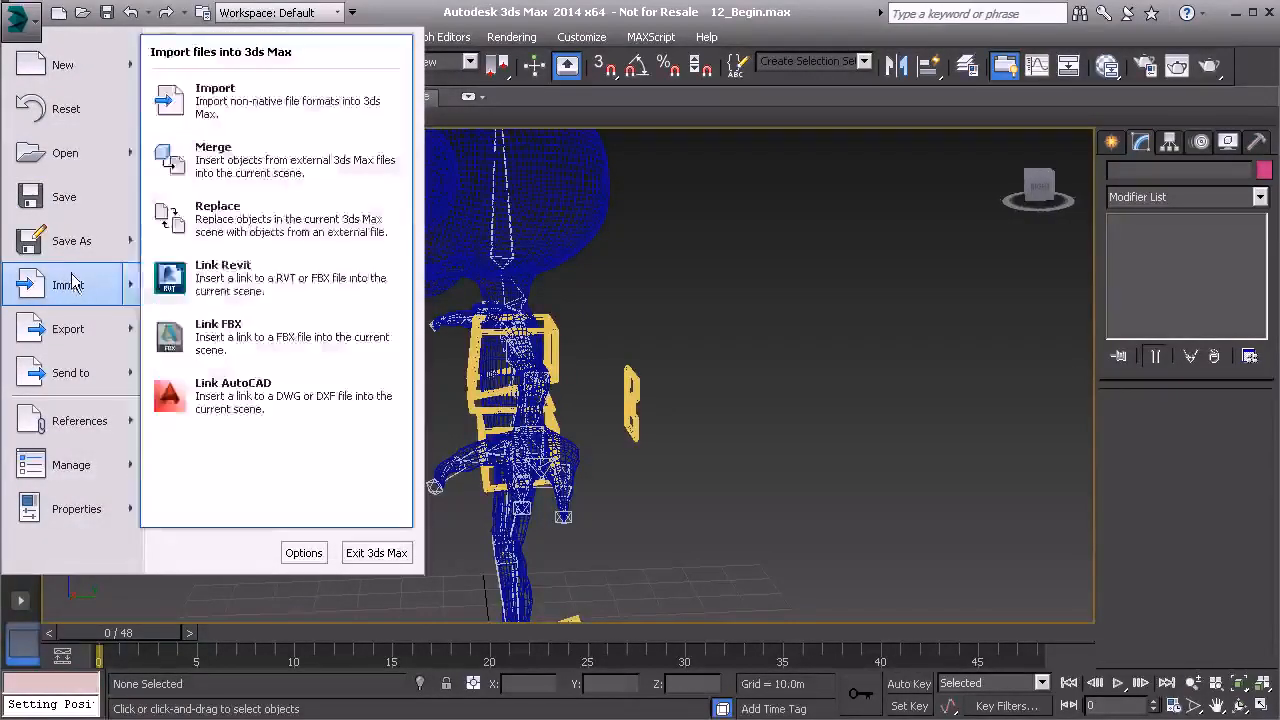
pyautogui.click(272, 106)
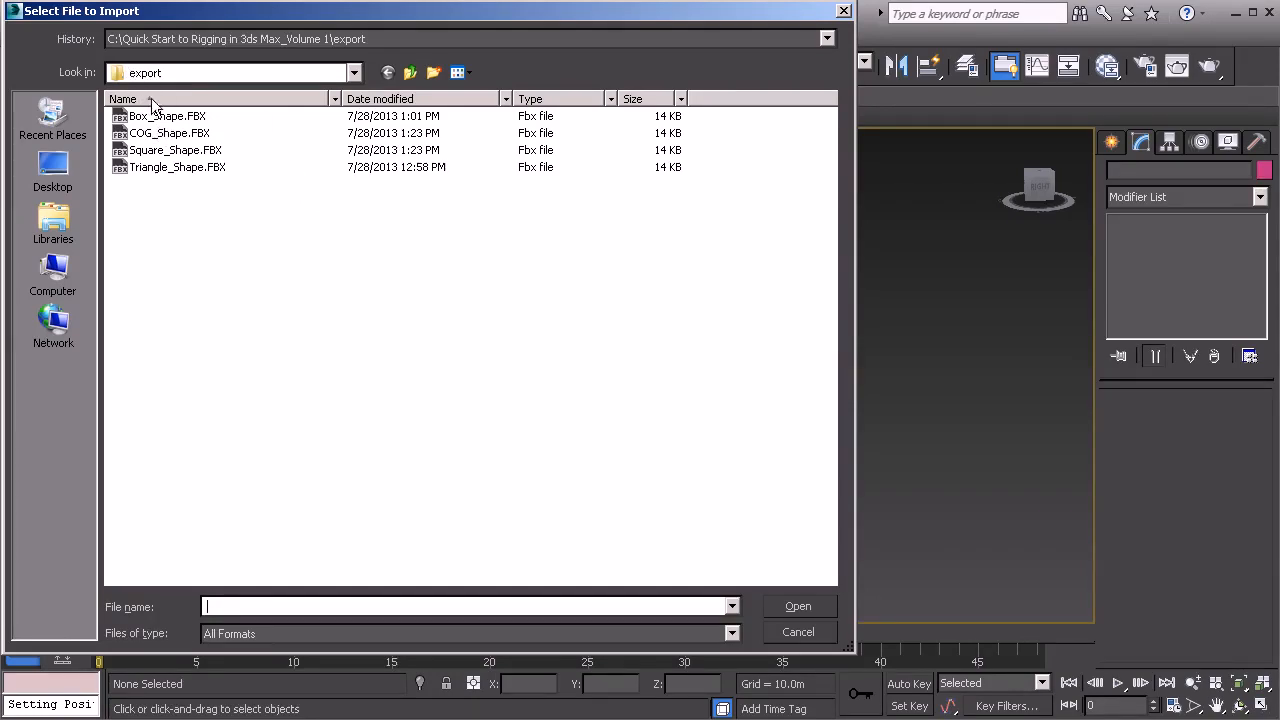
pyautogui.click(165, 170)
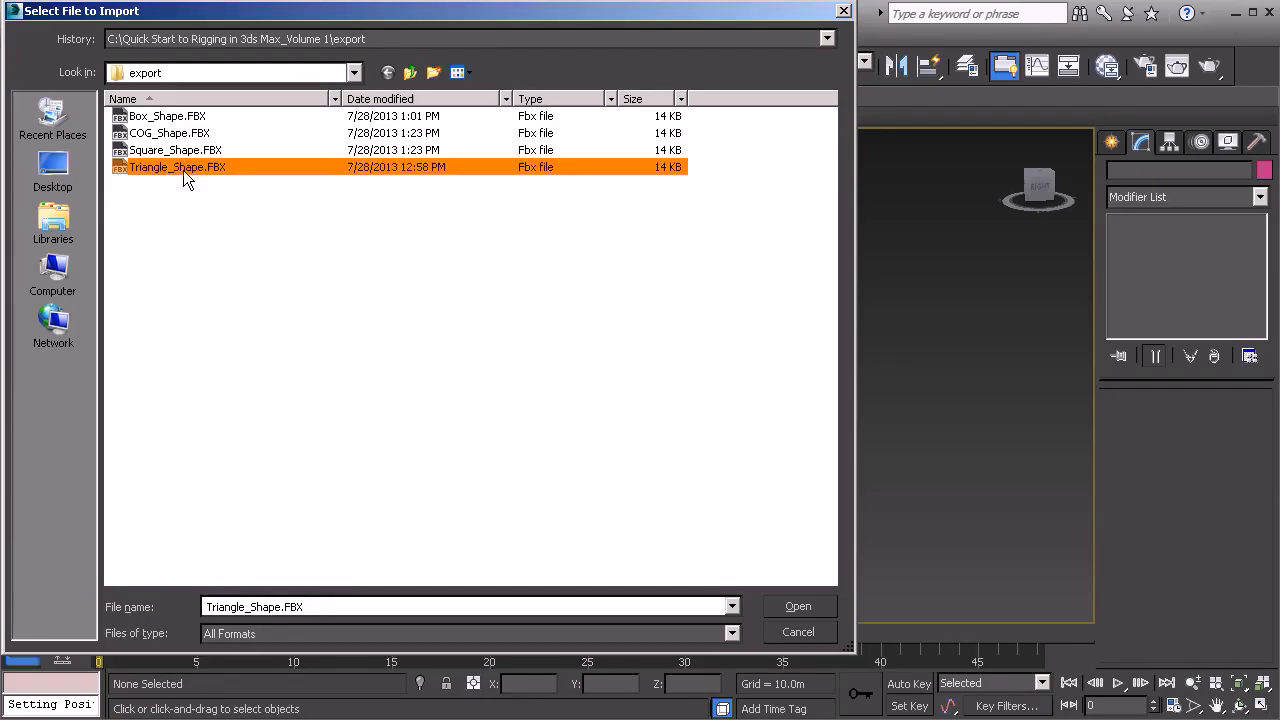
pyautogui.click(797, 606)
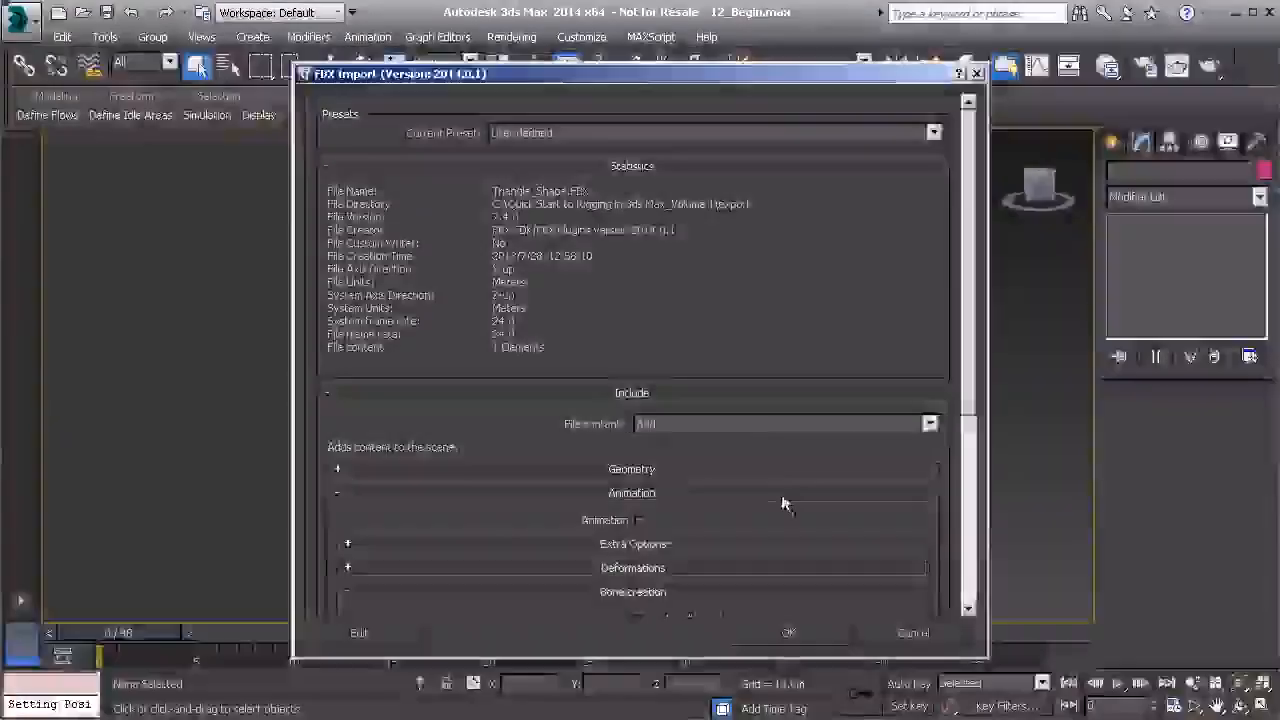
pyautogui.click(638, 521)
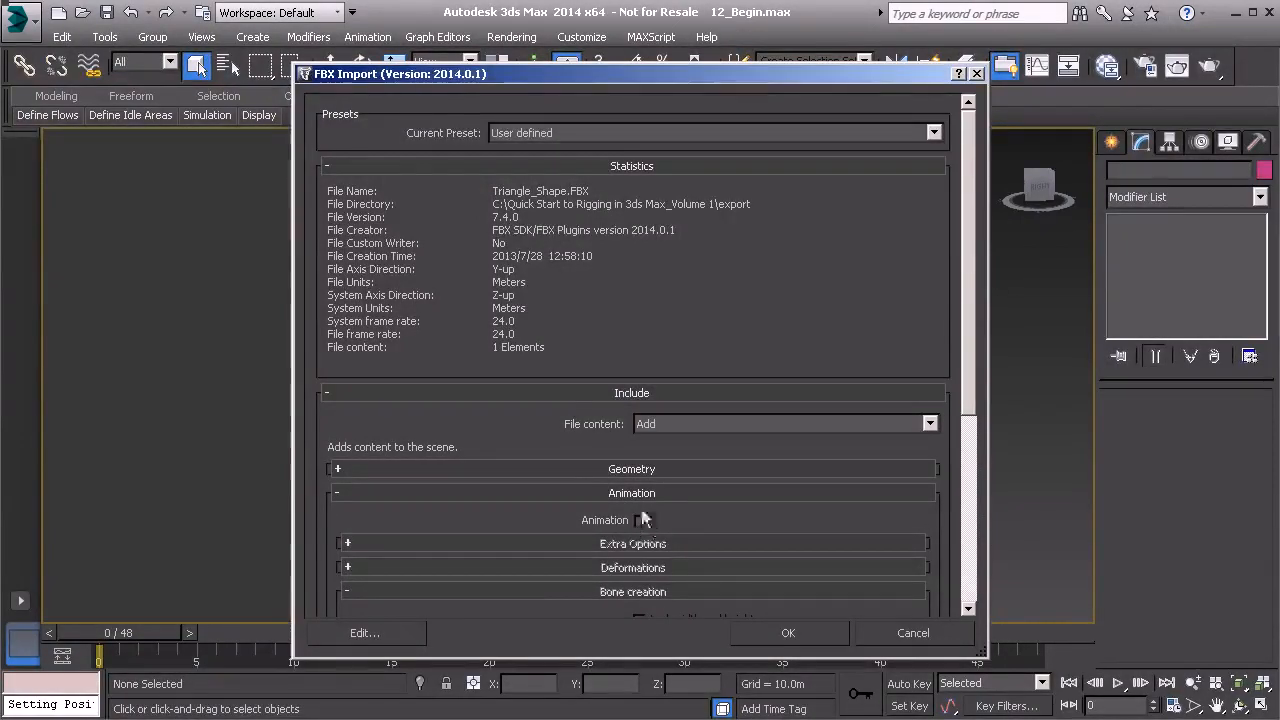
pyautogui.click(799, 630)
# Align the imported triangle shape to the neck bone
pyautogui.keyDown('alt'); pyautogui.moveTo(726, 322); pyautogui.dragTo(566, 453, button='middle'); pyautogui.keyUp('alt')
pyautogui.keyDown('alt'); pyautogui.moveTo(620, 367); pyautogui.dragTo(622, 418, button='middle'); pyautogui.keyUp('alt')
pyautogui.scroll(-3, 592, 330)
pyautogui.moveTo(560, 165); pyautogui.dragTo(566, 415, button='middle')
pyautogui.scroll(3, 570, 418)
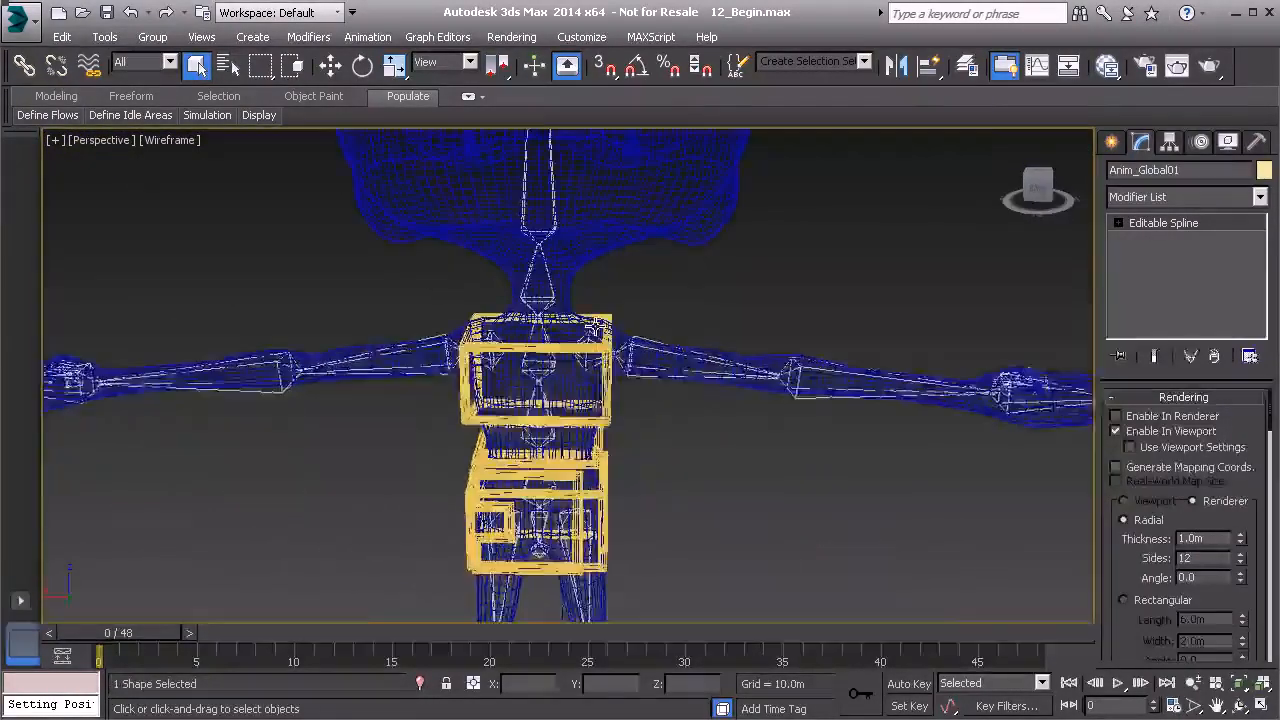
pyautogui.hotkey('alt', 'a')
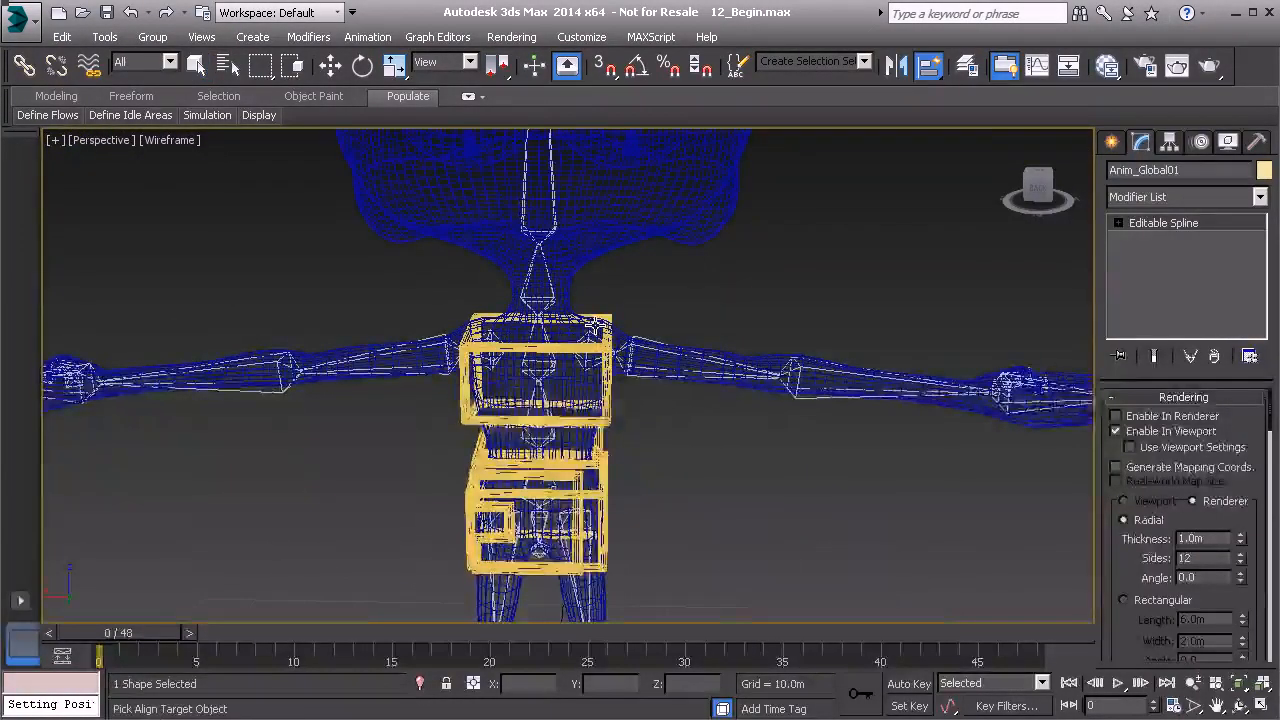
pyautogui.click(549, 291)
pyautogui.keyDown('alt'); pyautogui.moveTo(639, 344); pyautogui.dragTo(579, 309, button='middle'); pyautogui.keyUp('alt')
# Centre the triangle shape's pivot on the object itself using Affect Pivot Only
pyautogui.click(1201, 143)
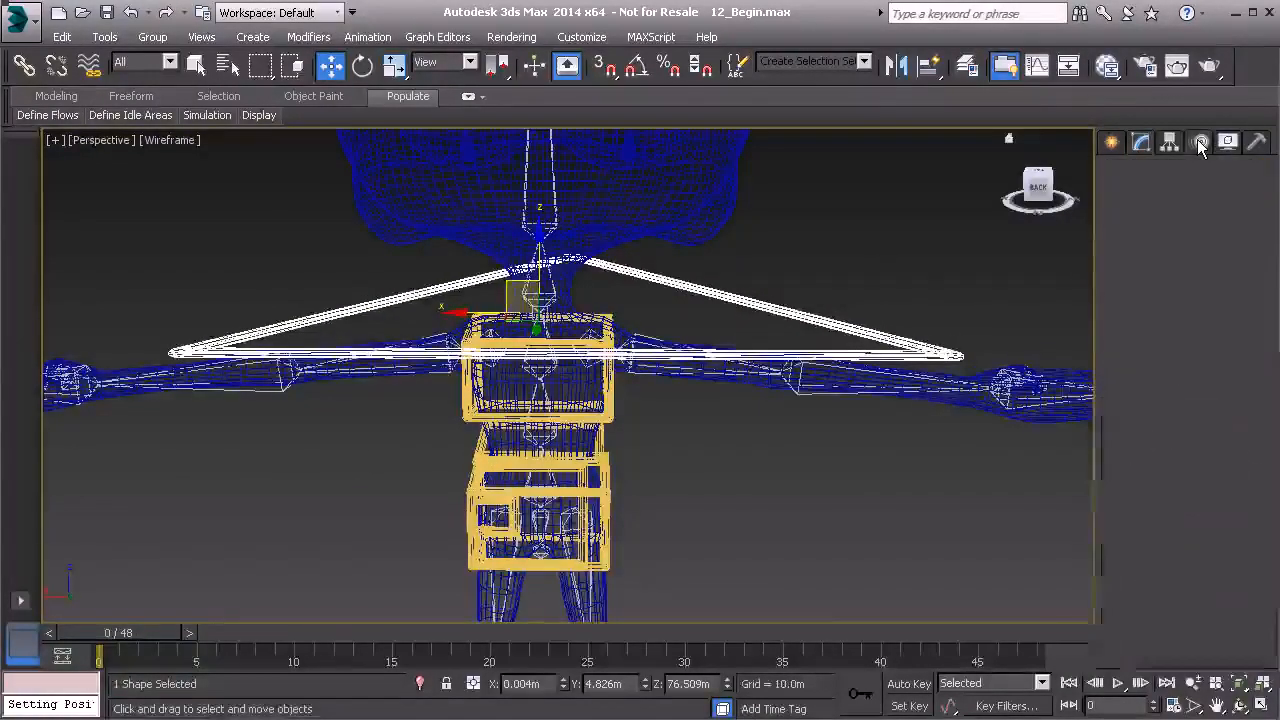
pyautogui.click(1169, 141)
pyautogui.click(1177, 269)
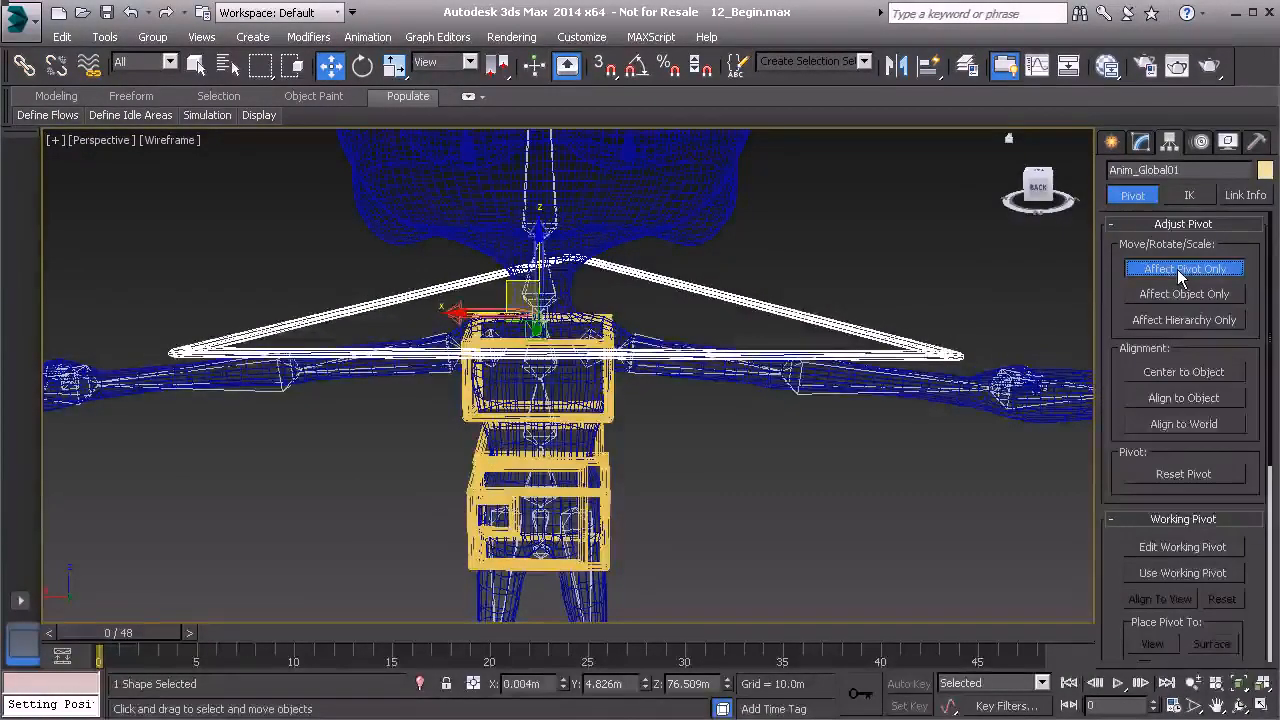
pyautogui.click(1199, 378)
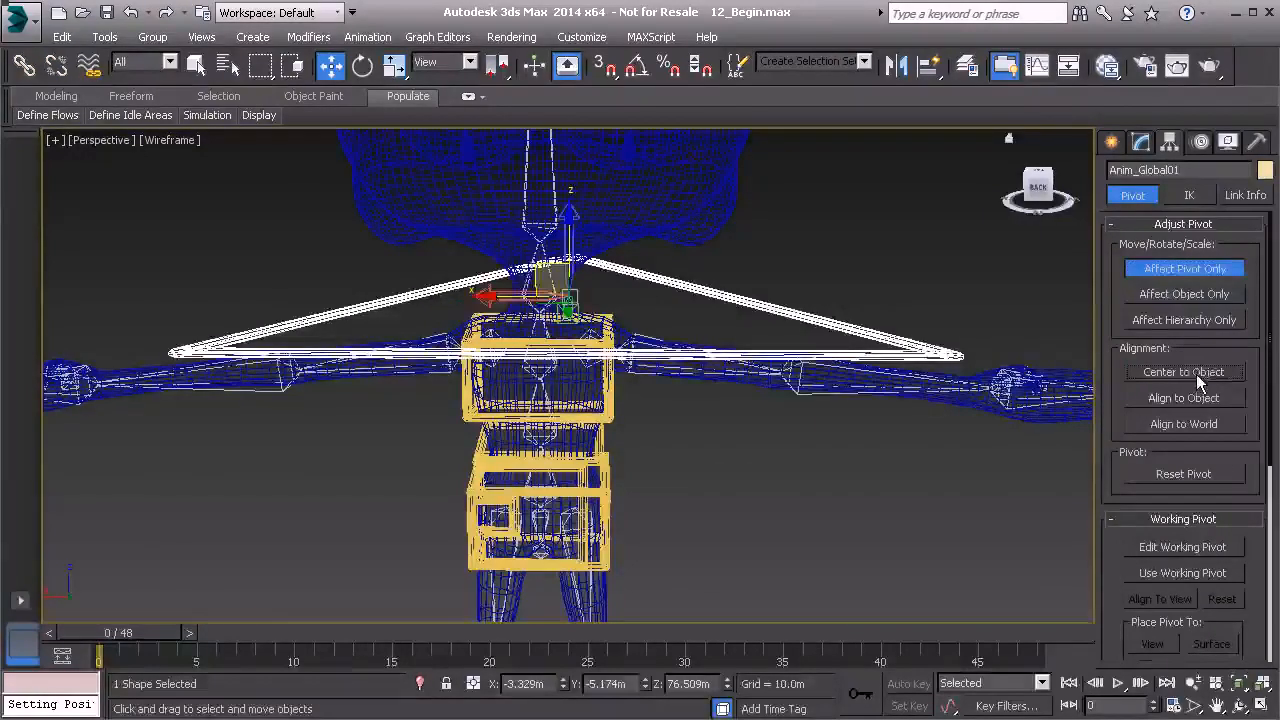
pyautogui.click(1190, 270)
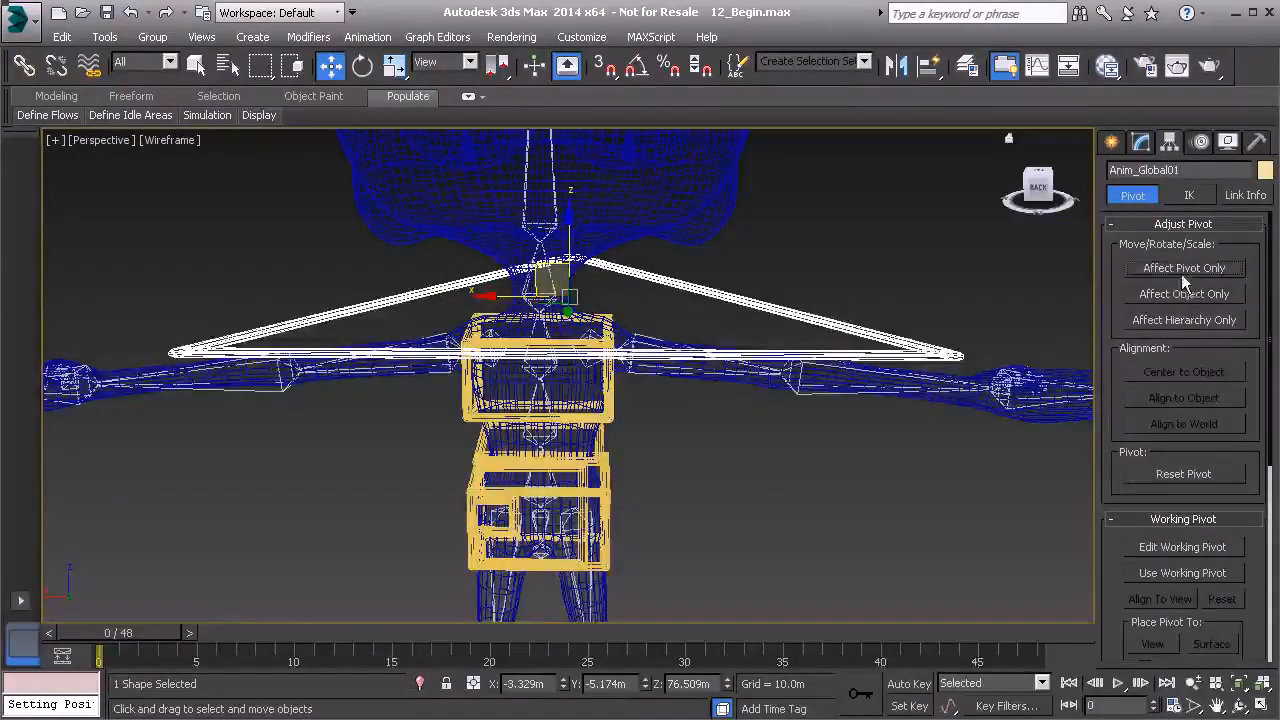
# Realign the triangle shape with its centred pivot to the neck bone
pyautogui.scroll(2, 697, 400)
pyautogui.hotkey('alt', 'a')
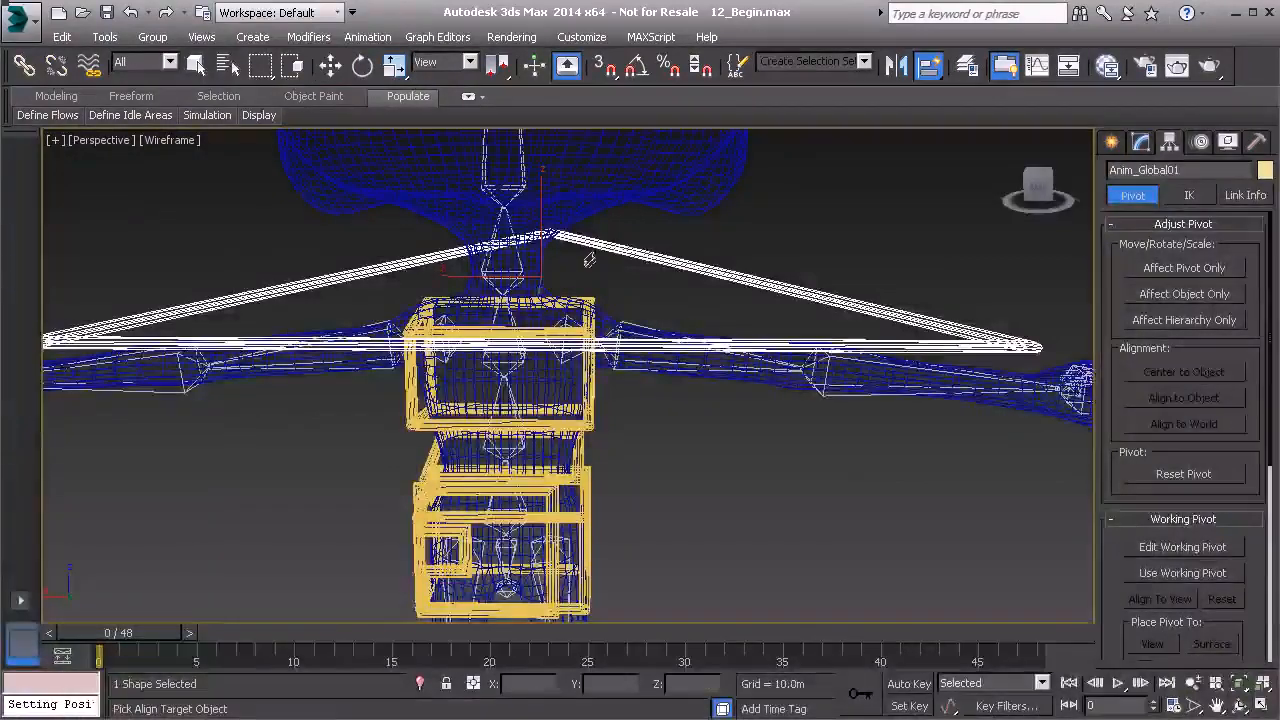
pyautogui.click(485, 254)
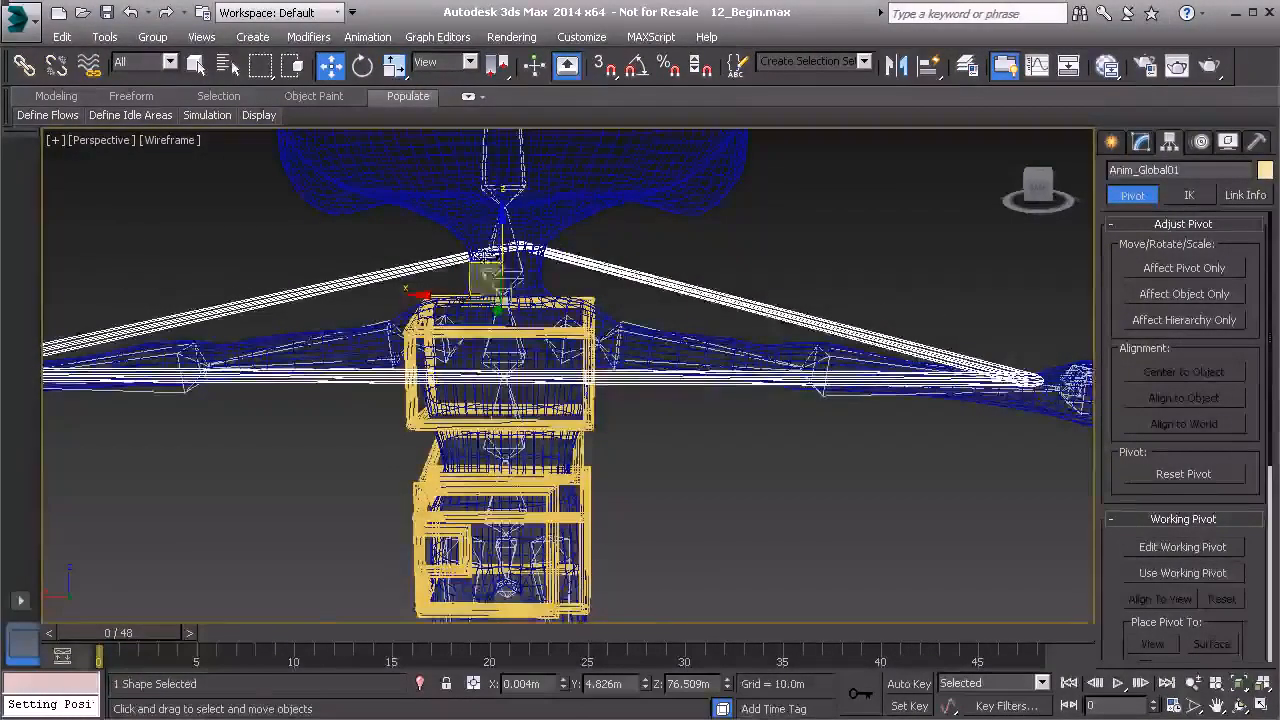
pyautogui.keyDown('alt'); pyautogui.moveTo(485, 254); pyautogui.dragTo(812, 310, button='middle'); pyautogui.keyUp('alt')
# Select all vertices of the triangle spline and scale them down to fit closely around the neck
pyautogui.click(1141, 141)
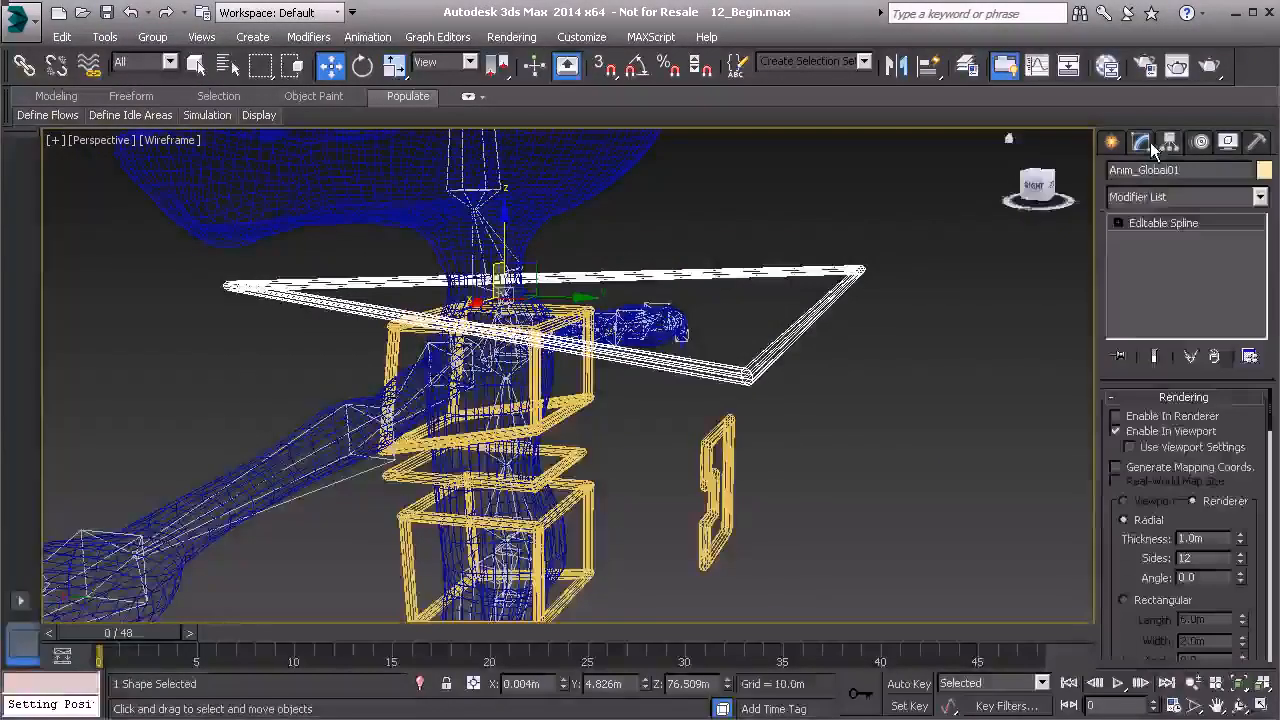
pyautogui.click(1158, 227)
pyautogui.keyDown('alt'); pyautogui.moveTo(410, 295); pyautogui.dragTo(430, 268, button='middle'); pyautogui.keyUp('alt')
pyautogui.moveTo(166, 217); pyautogui.dragTo(820, 400)
pyautogui.keyDown('alt'); pyautogui.moveTo(817, 399); pyautogui.dragTo(676, 400, button='middle'); pyautogui.keyUp('alt')
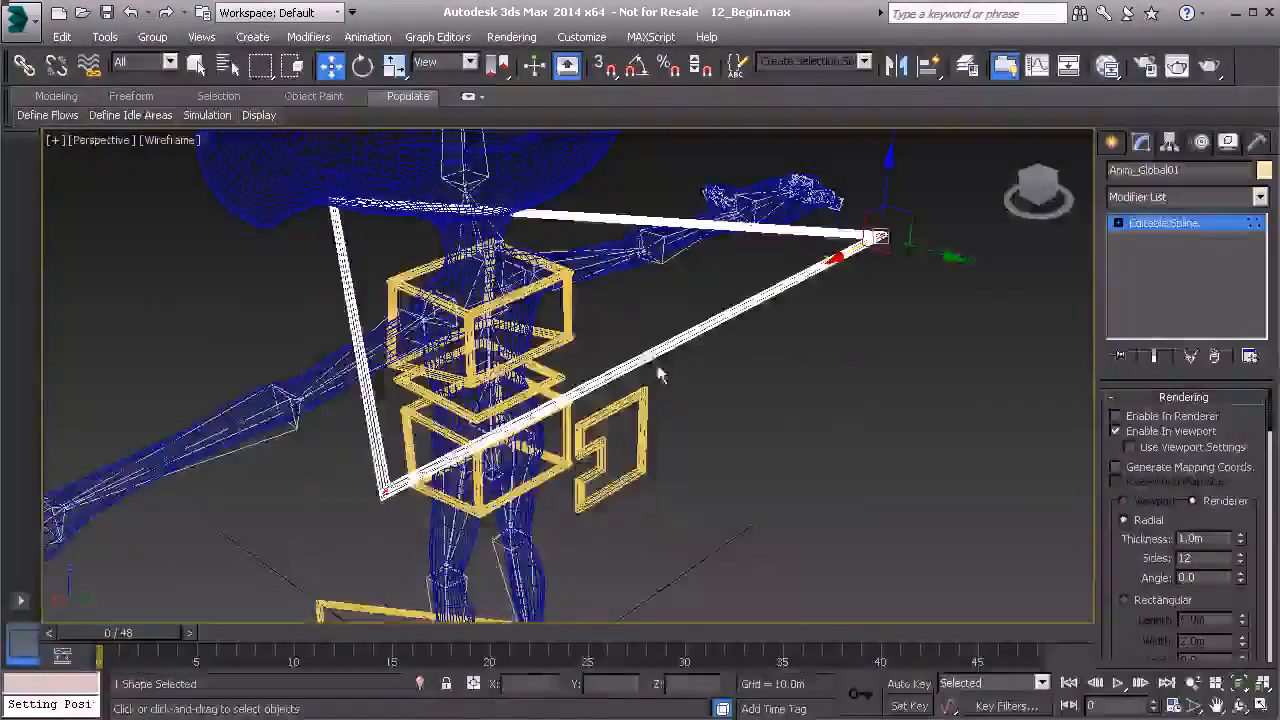
pyautogui.press('r')
pyautogui.keyDown('alt'); pyautogui.moveTo(476, 406); pyautogui.dragTo(430, 420, button='middle'); pyautogui.keyUp('alt')
pyautogui.moveTo(525, 276); pyautogui.dragTo(420, 456)
pyautogui.moveTo(538, 297)
pyautogui.mouseDown()
pyautogui.moveTo(520, 326)
pyautogui.moveTo(526, 312)
pyautogui.mouseUp()
pyautogui.keyDown('alt'); pyautogui.moveTo(526, 312); pyautogui.dragTo(687, 268, button='middle'); pyautogui.keyUp('alt')
# Move the triangle's vertices along Y to surround the neck, checking the fit in shaded display
pyautogui.press('w')
pyautogui.moveTo(675, 264); pyautogui.dragTo(586, 266)
pyautogui.moveTo(586, 266)
pyautogui.keyDown('alt'); pyautogui.mouseDown(button='middle')
pyautogui.moveTo(577, 277)
pyautogui.moveTo(651, 249)
pyautogui.moveTo(603, 273)
pyautogui.moveTo(586, 266)
pyautogui.mouseUp(button='middle'); pyautogui.keyUp('alt')
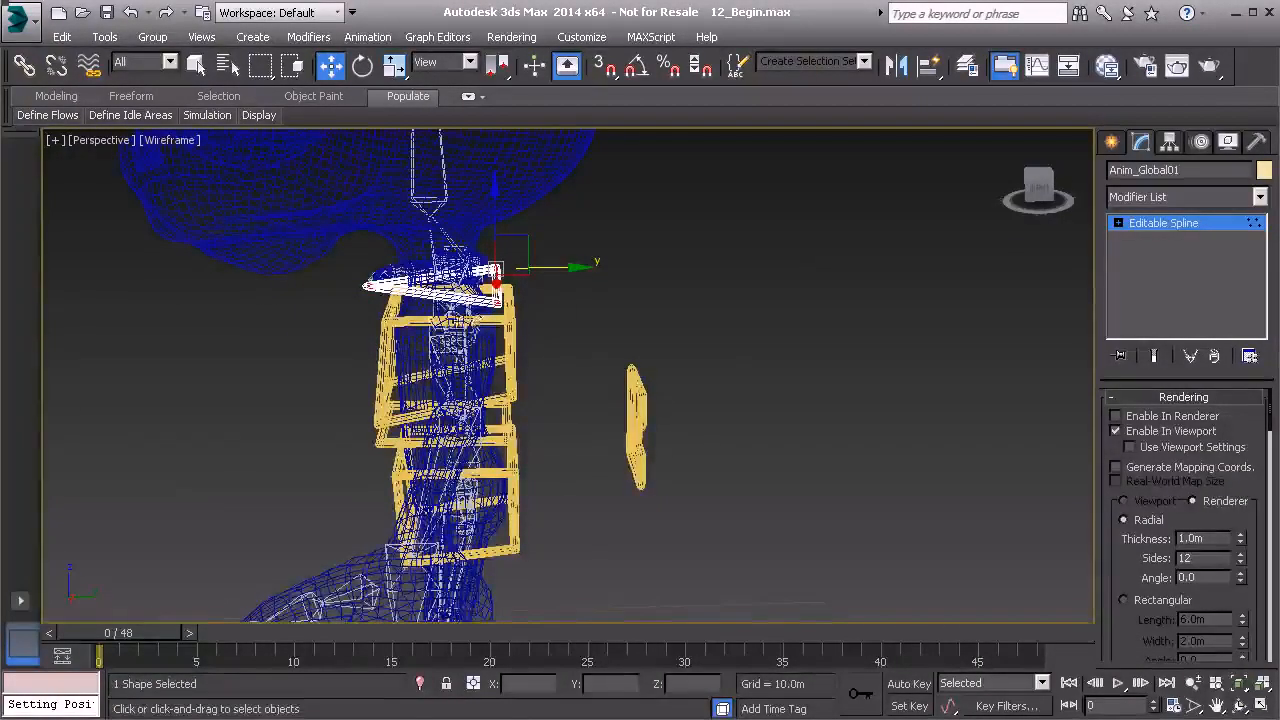
pyautogui.press('F3')
pyautogui.moveTo(421, 345)
pyautogui.keyDown('alt'); pyautogui.mouseDown(button='middle')
pyautogui.moveTo(644, 323)
pyautogui.moveTo(809, 349)
pyautogui.moveTo(603, 326)
pyautogui.moveTo(344, 335)
pyautogui.mouseUp(button='middle'); pyautogui.keyUp('alt')
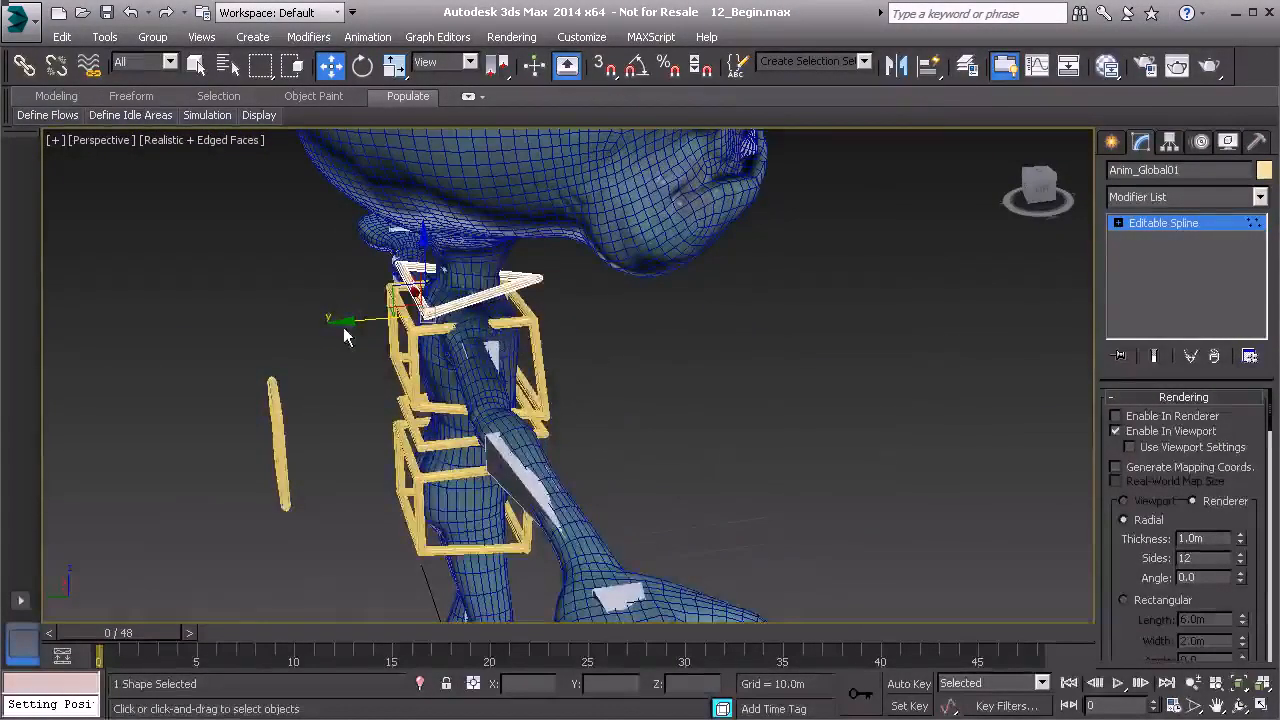
pyautogui.moveTo(343, 328); pyautogui.dragTo(349, 322)
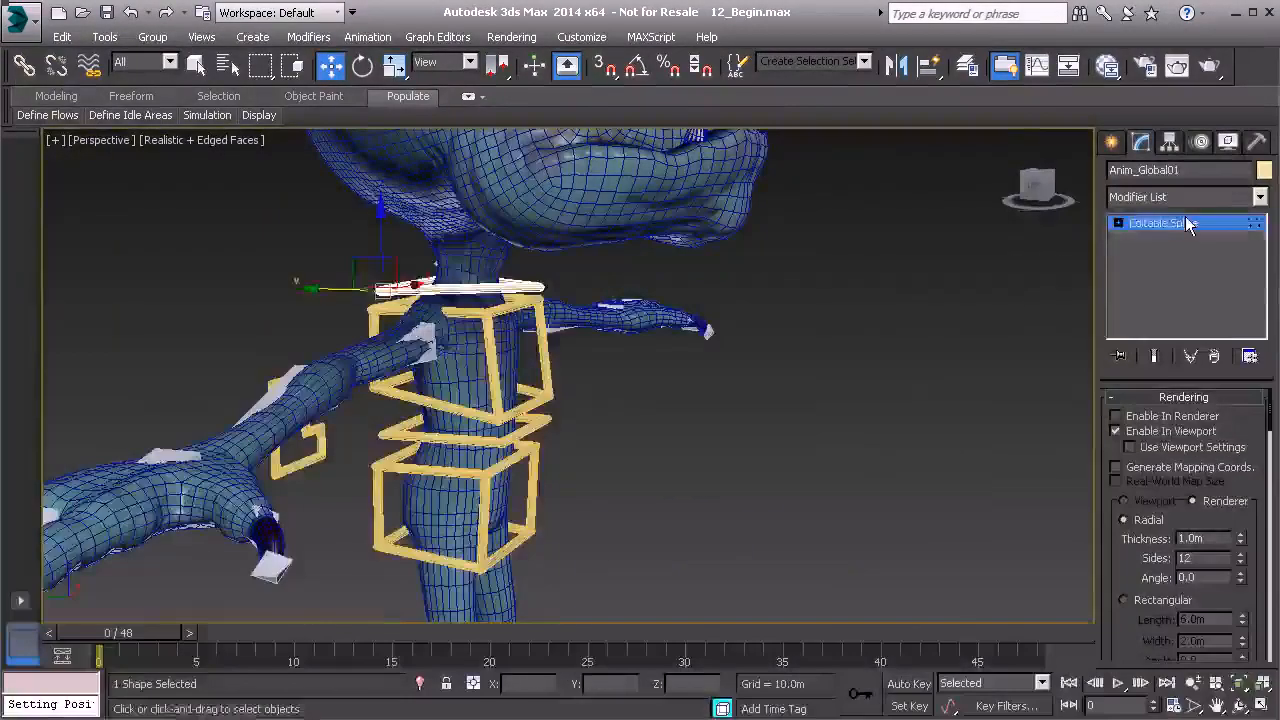
# Leave vertex editing and freeze the transforms of the triangle neck control
pyautogui.click(1186, 223)
pyautogui.keyDown('alt'); pyautogui.moveTo(934, 320); pyautogui.dragTo(478, 348, button='middle'); pyautogui.keyUp('alt')
pyautogui.click(24, 66)
pyautogui.keyDown('alt'); pyautogui.moveTo(590, 288); pyautogui.dragTo(470, 280, button='middle'); pyautogui.keyUp('alt')
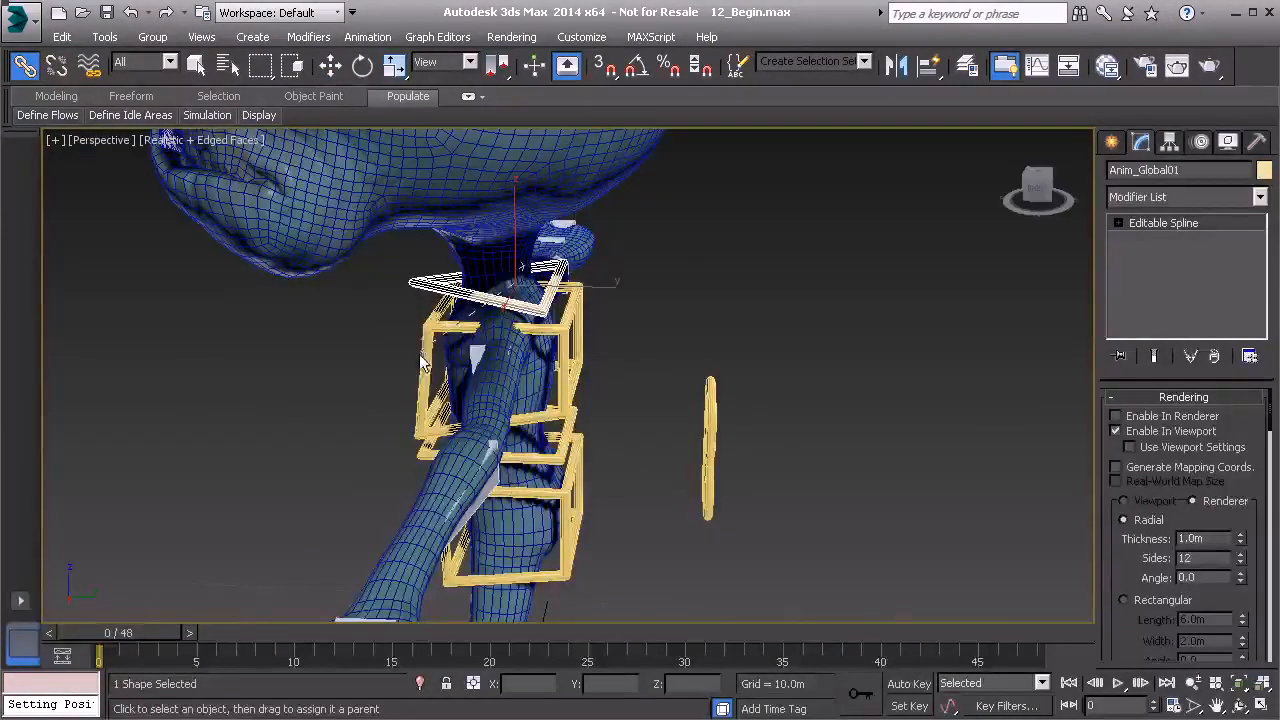
pyautogui.moveTo(440, 350)
pyautogui.keyDown('alt'); pyautogui.mouseDown(button='middle')
pyautogui.moveTo(521, 328)
pyautogui.moveTo(636, 355)
pyautogui.mouseUp(button='middle'); pyautogui.keyUp('alt')
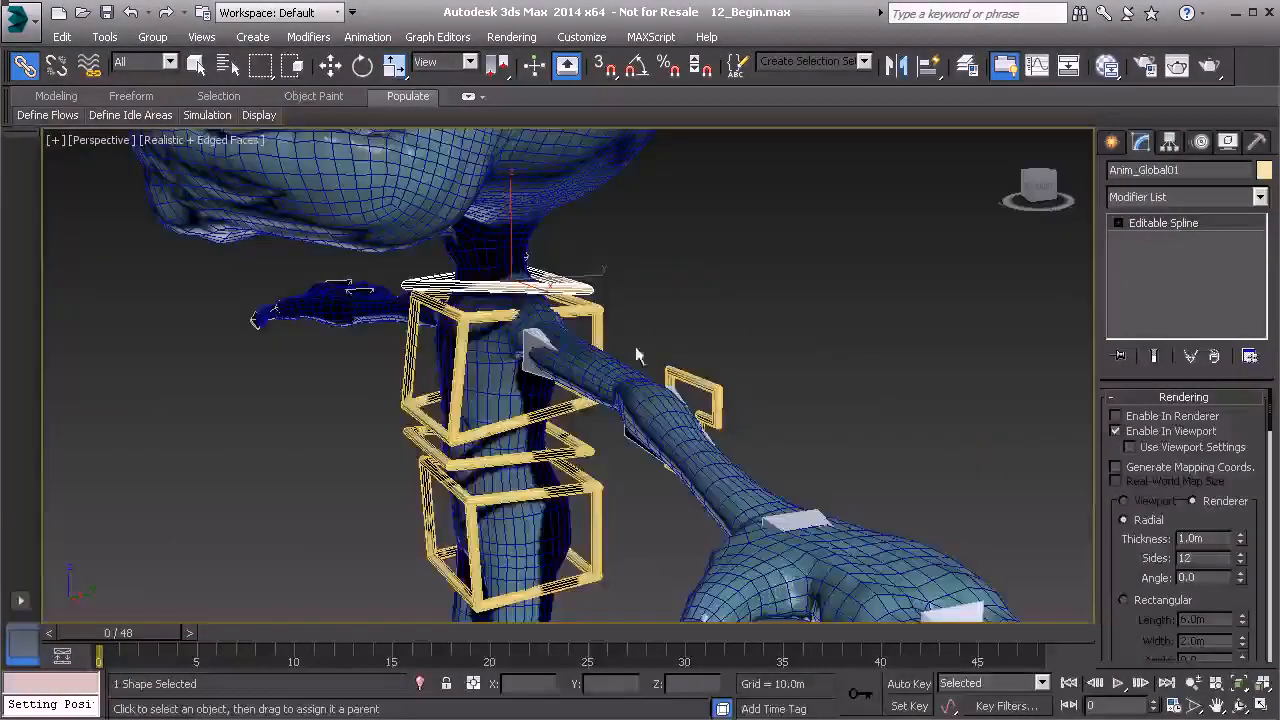
pyautogui.rightClick(684, 260)
pyautogui.click(630, 188)
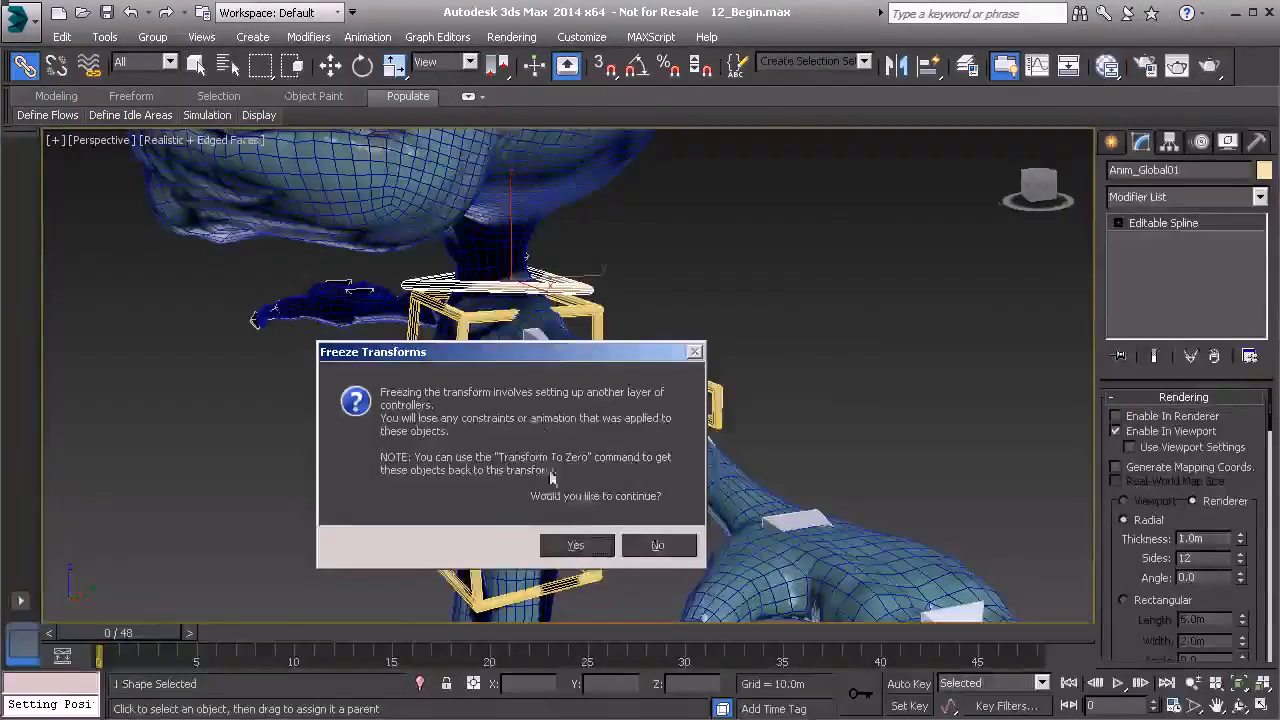
pyautogui.click(575, 545)
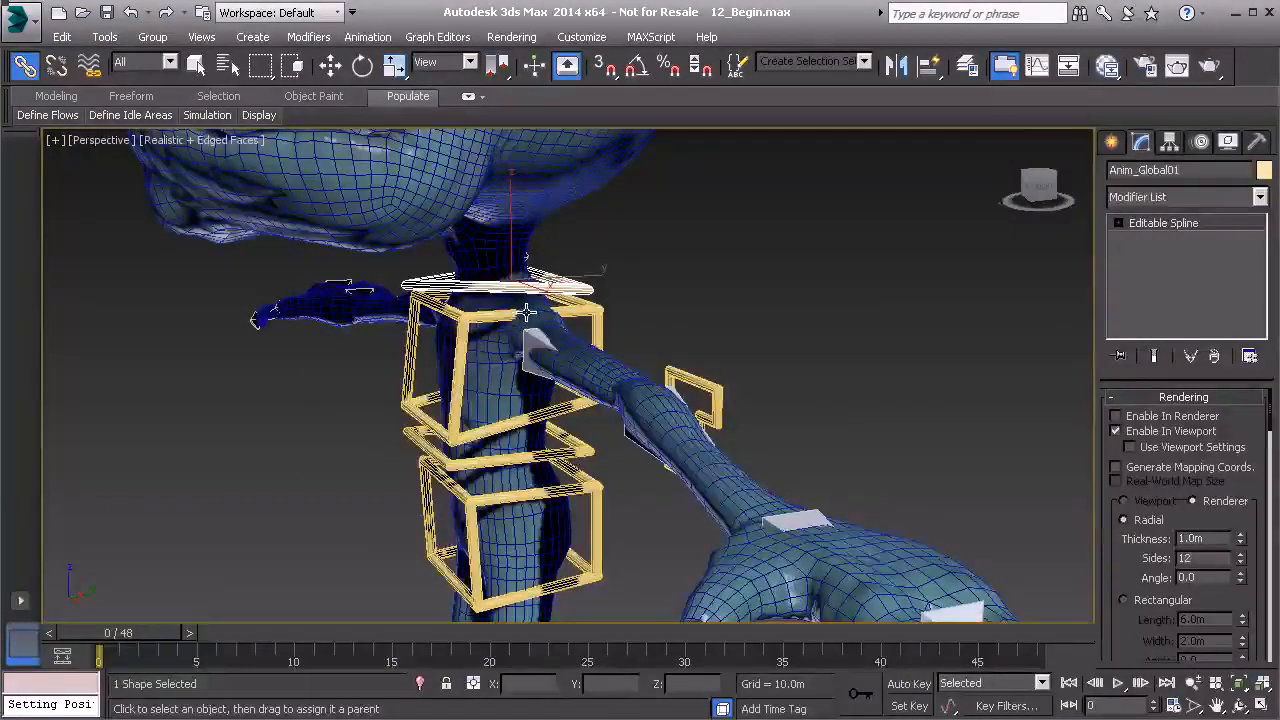
# Rename the triangle control Anim_Neck01 and deselect it
pyautogui.moveTo(1177, 170); pyautogui.dragTo(1140, 183)
pyautogui.write('Neck')
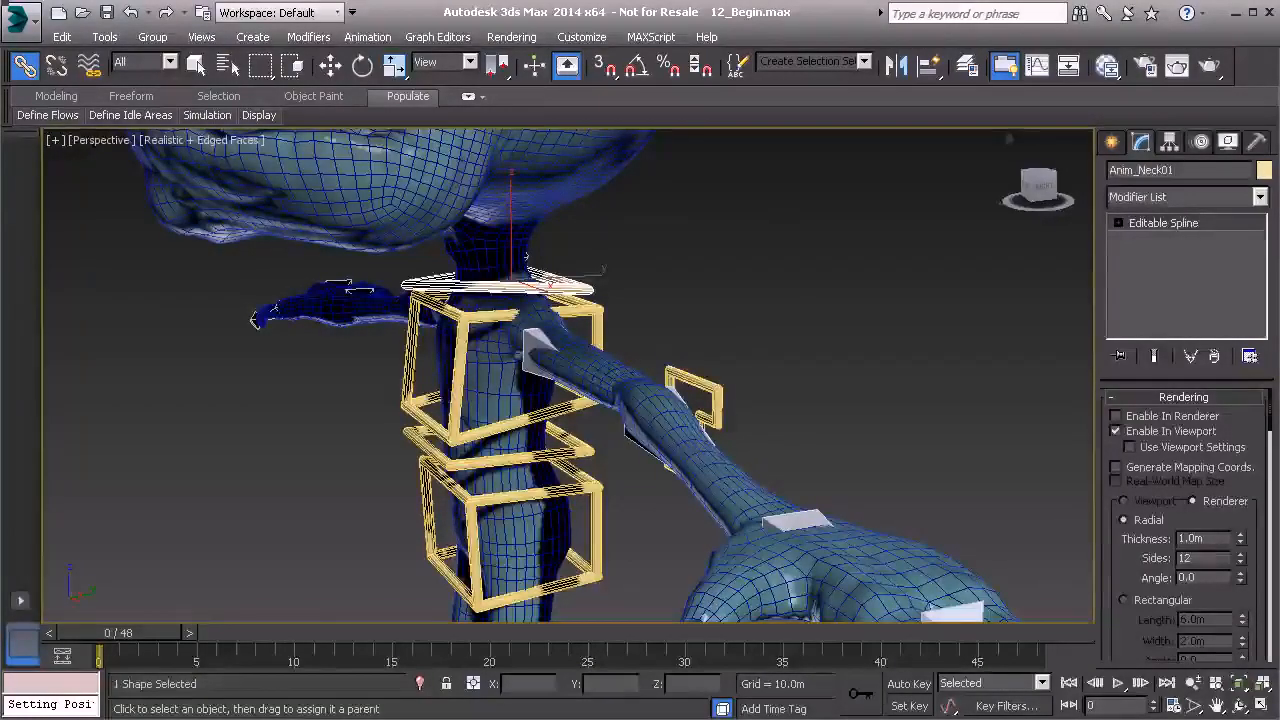
pyautogui.click(671, 300)
# Import Box_Shape.FBX from the export folder into the scene with animation import off
pyautogui.keyDown('alt'); pyautogui.moveTo(673, 297); pyautogui.dragTo(597, 366, button='middle'); pyautogui.keyUp('alt')
pyautogui.scroll(-5, 705, 239)
pyautogui.keyDown('alt'); pyautogui.moveTo(597, 366); pyautogui.dragTo(563, 341, button='middle'); pyautogui.keyUp('alt')
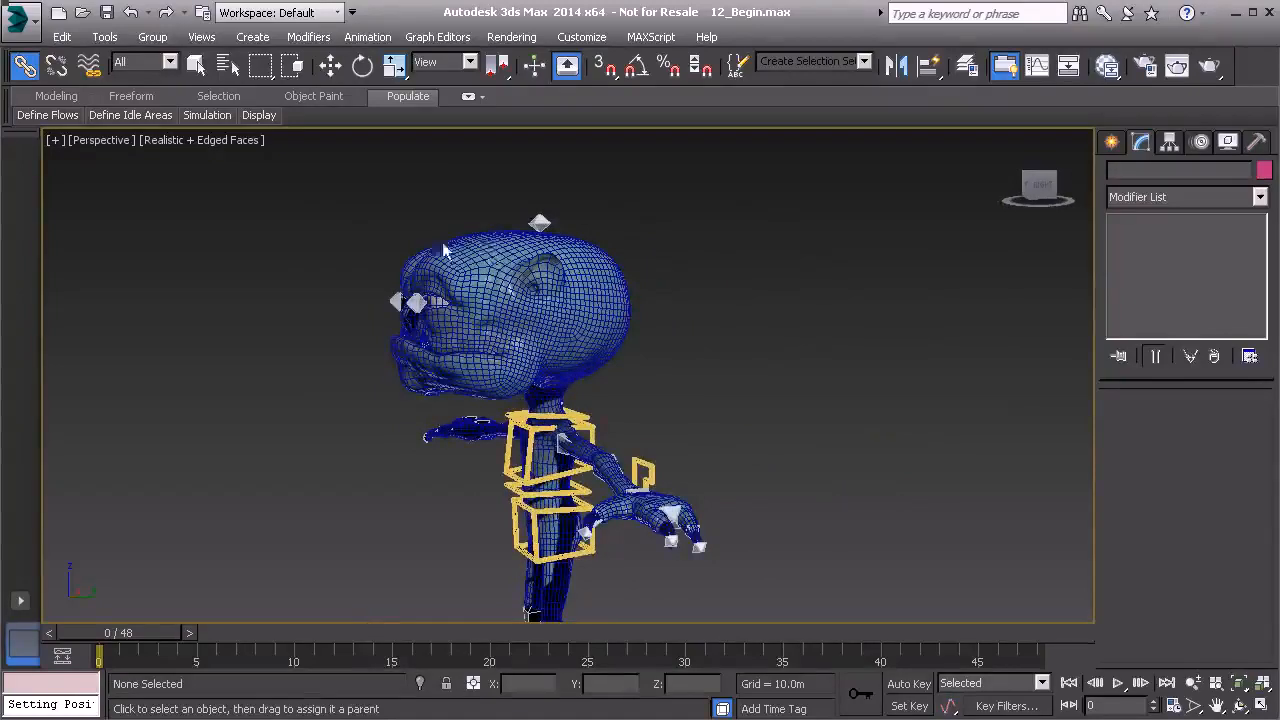
pyautogui.keyDown('alt'); pyautogui.moveTo(483, 345); pyautogui.dragTo(537, 255, button='middle'); pyautogui.keyUp('alt')
pyautogui.keyDown('alt'); pyautogui.moveTo(722, 323); pyautogui.dragTo(470, 330, button='middle'); pyautogui.keyUp('alt')
pyautogui.click(26, 28)
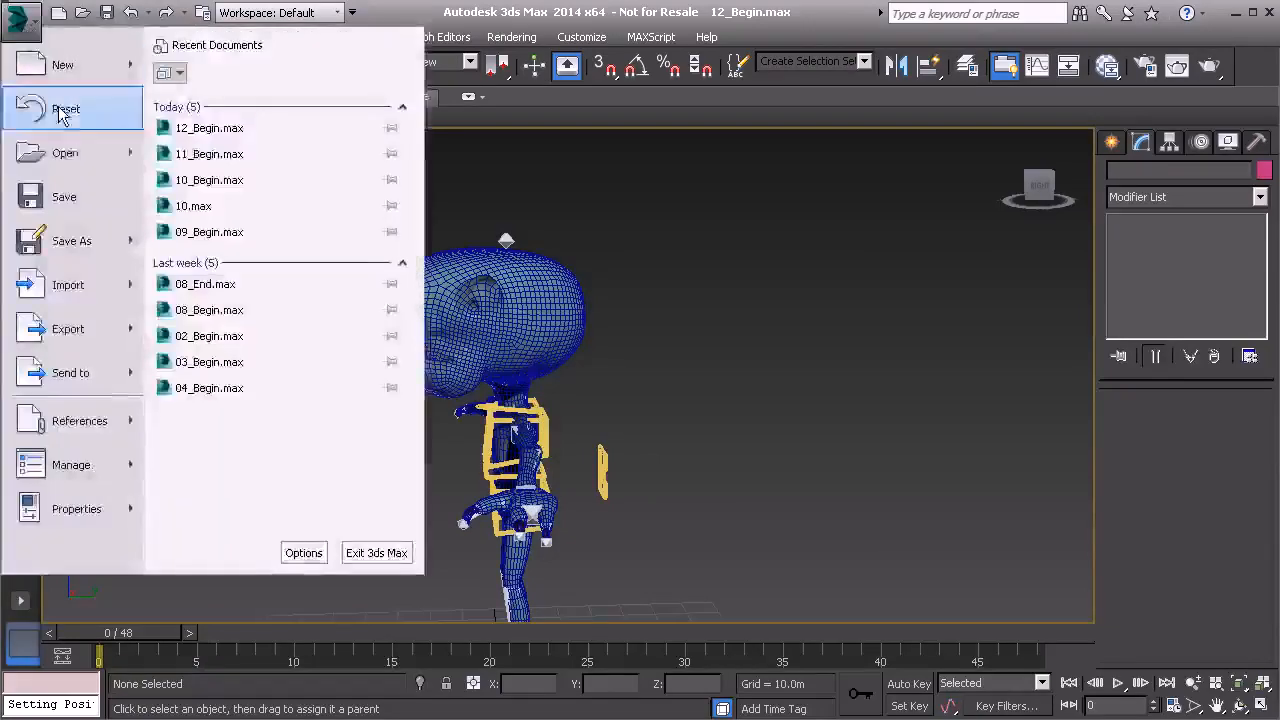
pyautogui.click(95, 288)
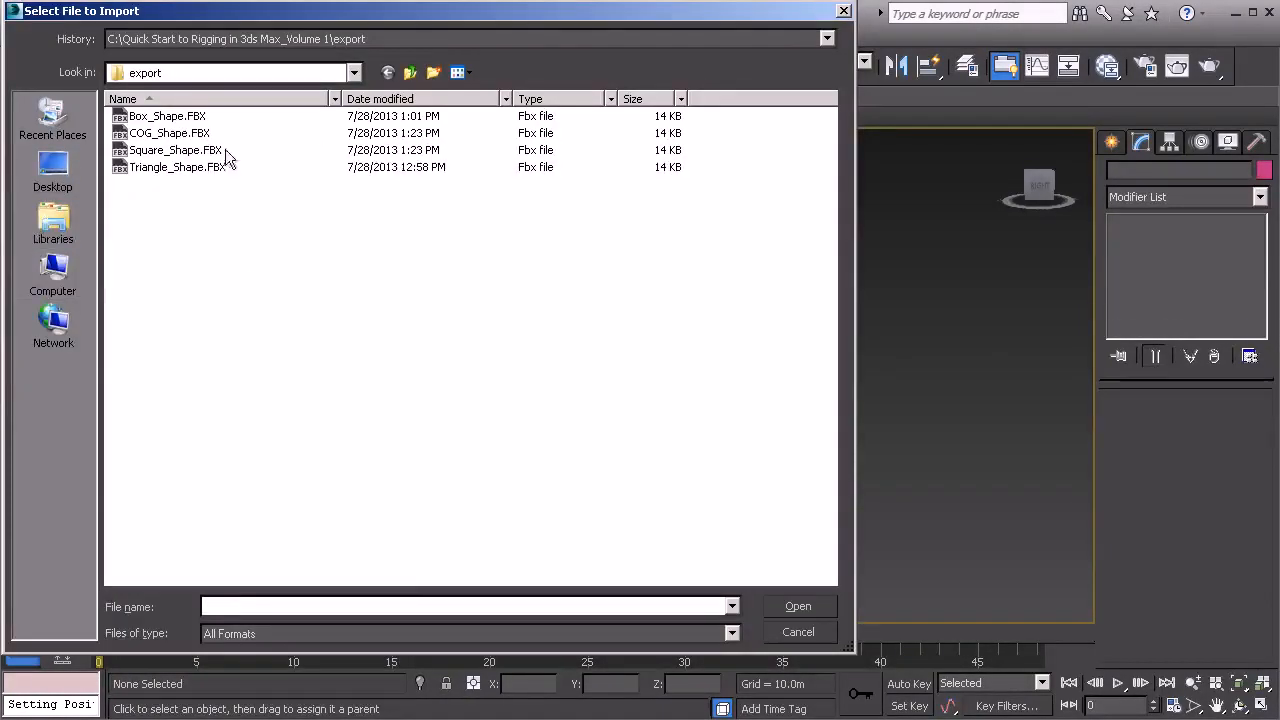
pyautogui.click(166, 118)
pyautogui.click(798, 607)
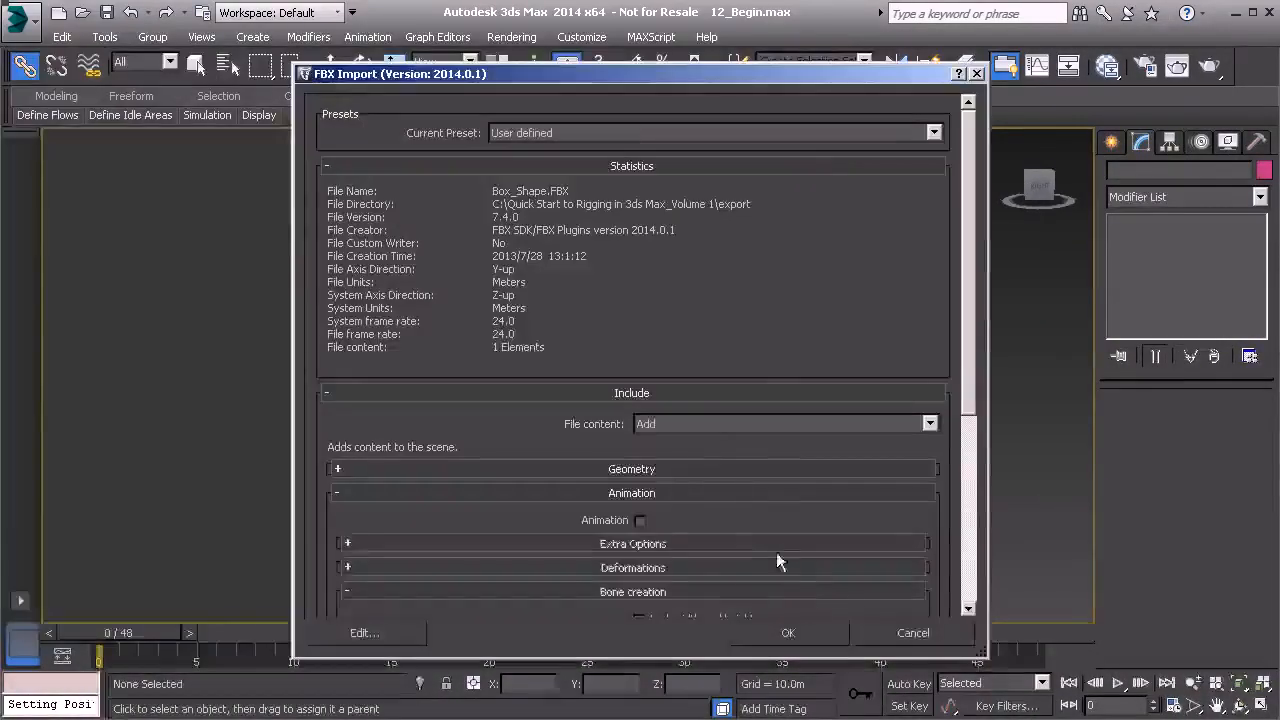
pyautogui.click(811, 636)
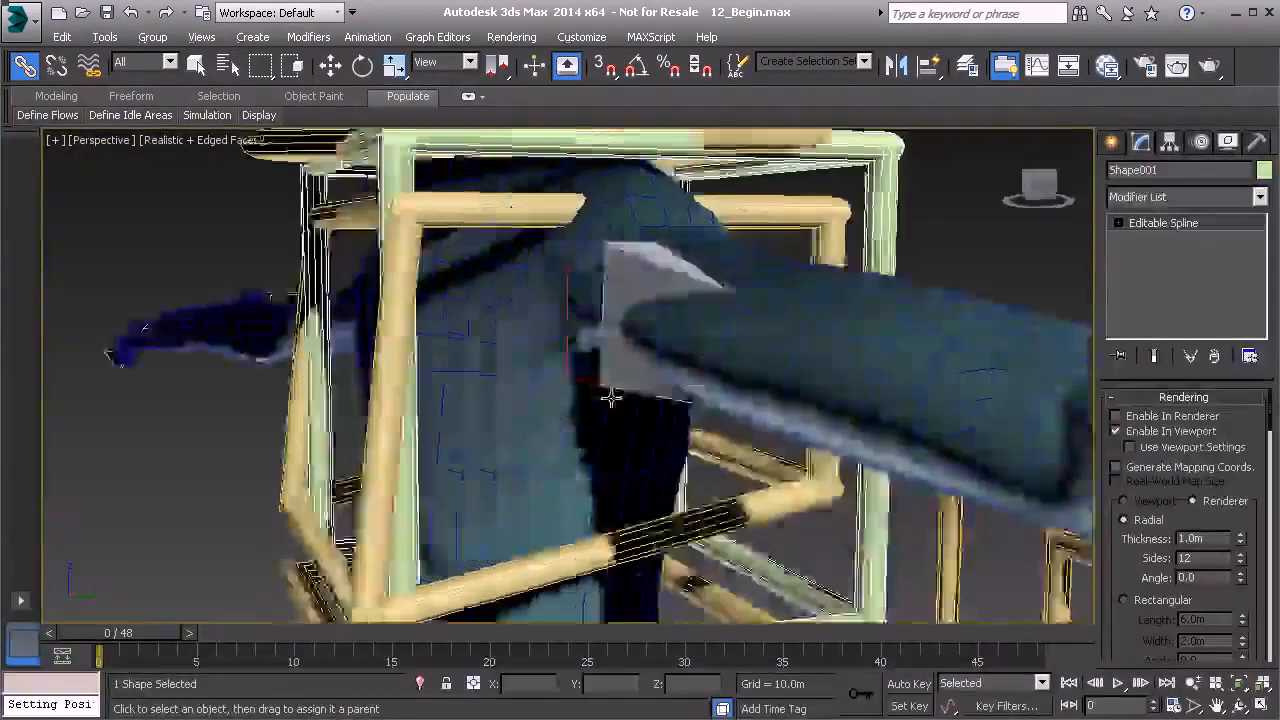
# Switch the viewport to wireframe and align the imported box shape to the head bone
pyautogui.scroll(-6, 674, 340)
pyautogui.keyDown('alt'); pyautogui.moveTo(611, 398); pyautogui.dragTo(643, 459, button='middle'); pyautogui.keyUp('alt')
pyautogui.scroll(-3, 660, 395)
pyautogui.press('F3')
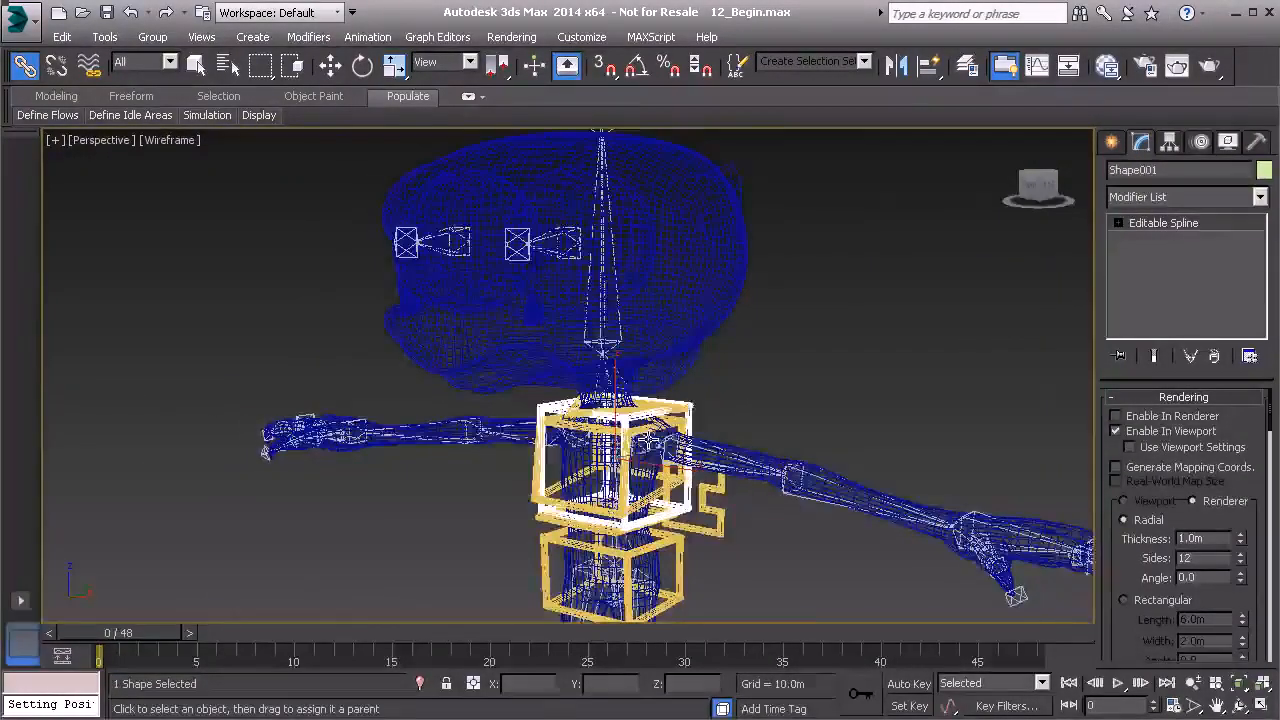
pyautogui.keyDown('alt'); pyautogui.moveTo(660, 395); pyautogui.dragTo(605, 355, button='middle'); pyautogui.keyUp('alt')
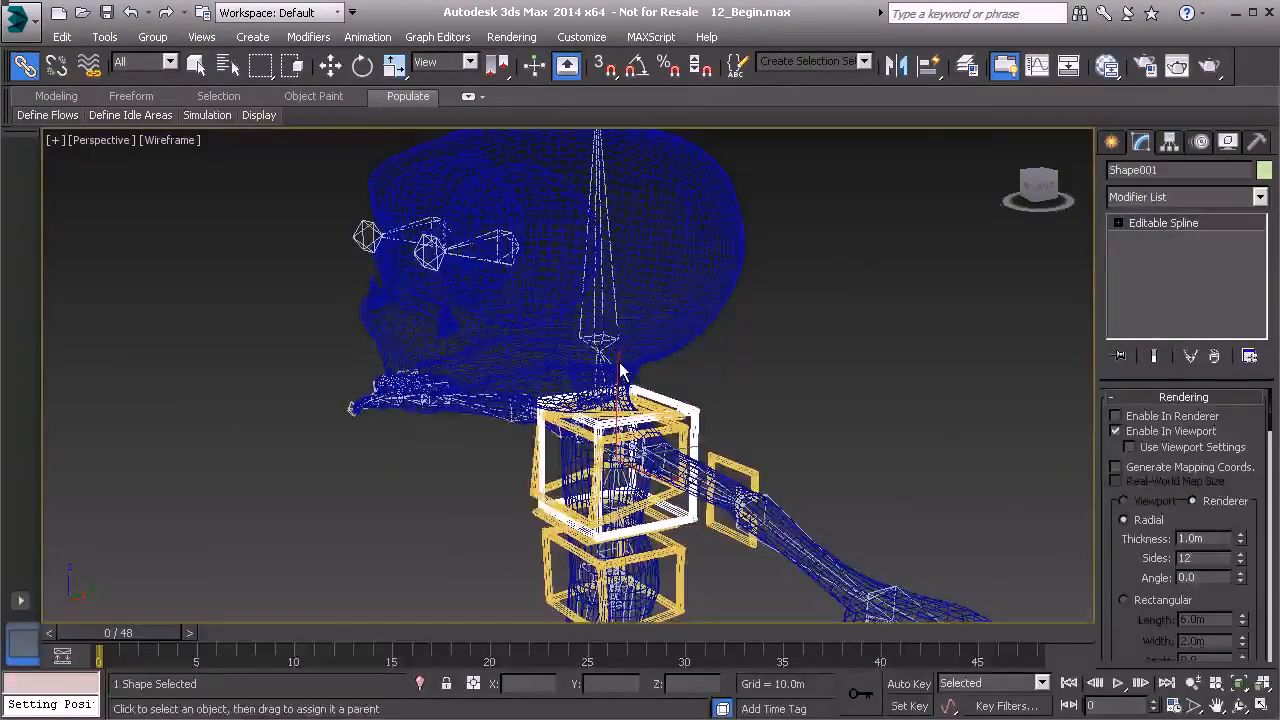
pyautogui.hotkey('alt', 'a')
pyautogui.click(614, 325)
pyautogui.keyDown('alt'); pyautogui.moveTo(614, 325); pyautogui.dragTo(677, 368, button='middle'); pyautogui.keyUp('alt')
pyautogui.scroll(-2, 677, 368)
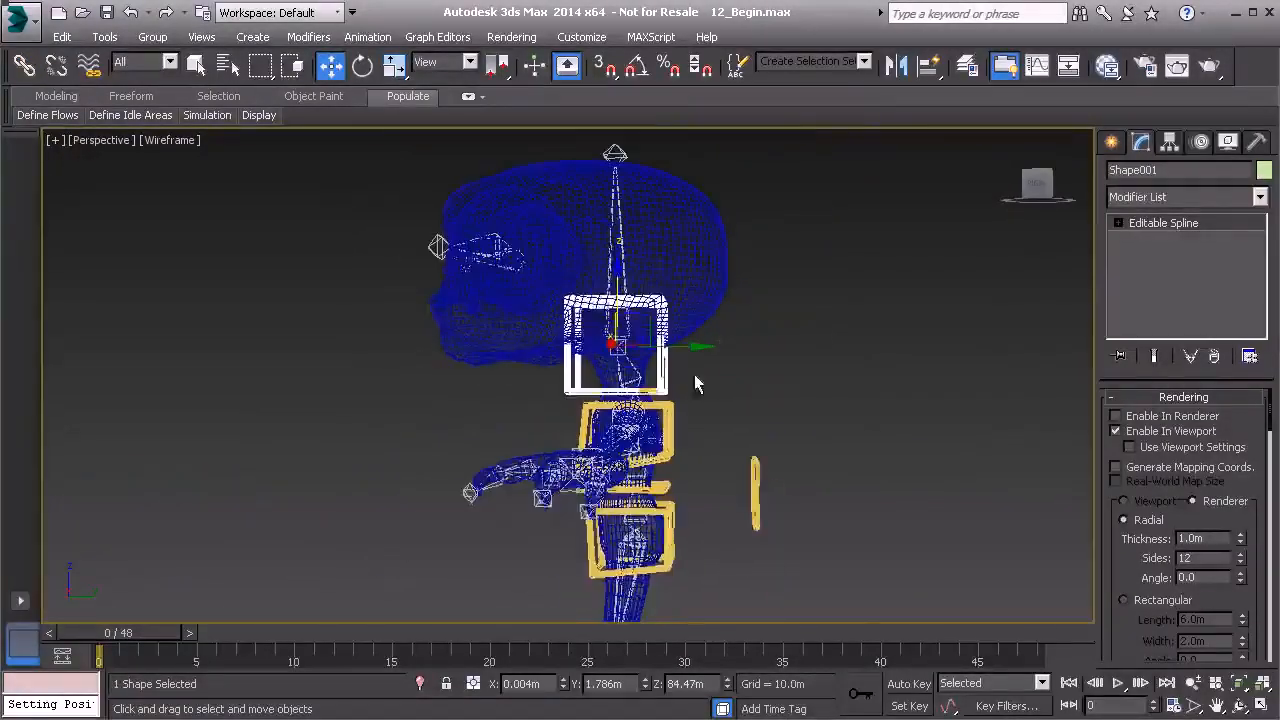
# Enter vertex editing on the imported box shape, select all its vertices, and raise them to sit inside the head
pyautogui.click(1176, 222)
pyautogui.keyDown('alt'); pyautogui.moveTo(622, 300); pyautogui.dragTo(667, 318, button='middle'); pyautogui.keyUp('alt')
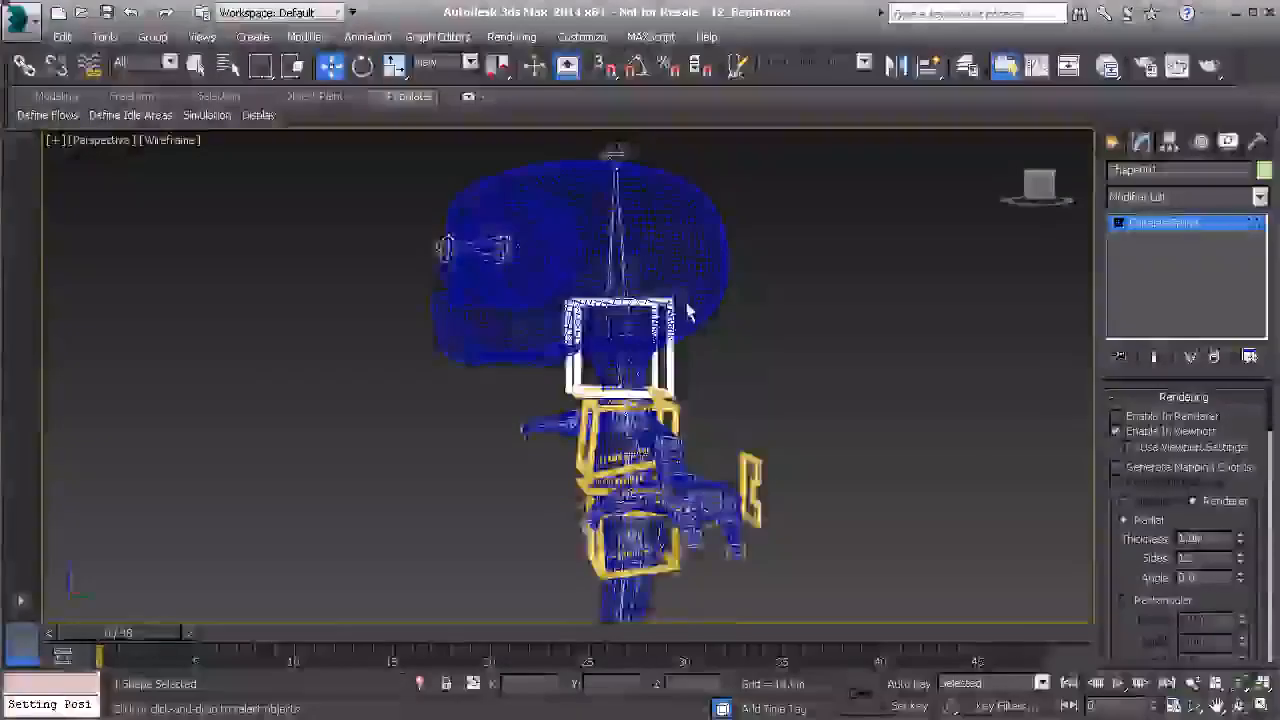
pyautogui.scroll(-1, 660, 290)
pyautogui.moveTo(491, 234); pyautogui.dragTo(738, 400)
pyautogui.keyDown('alt'); pyautogui.moveTo(738, 400); pyautogui.dragTo(730, 457, button='middle'); pyautogui.keyUp('alt')
pyautogui.moveTo(485, 282); pyautogui.dragTo(781, 491)
pyautogui.moveTo(692, 394); pyautogui.dragTo(679, 322)
# Stretch the box along Y by moving its front vertices past the face and its rear vertices behind the head
pyautogui.moveTo(522, 243); pyautogui.dragTo(578, 373)
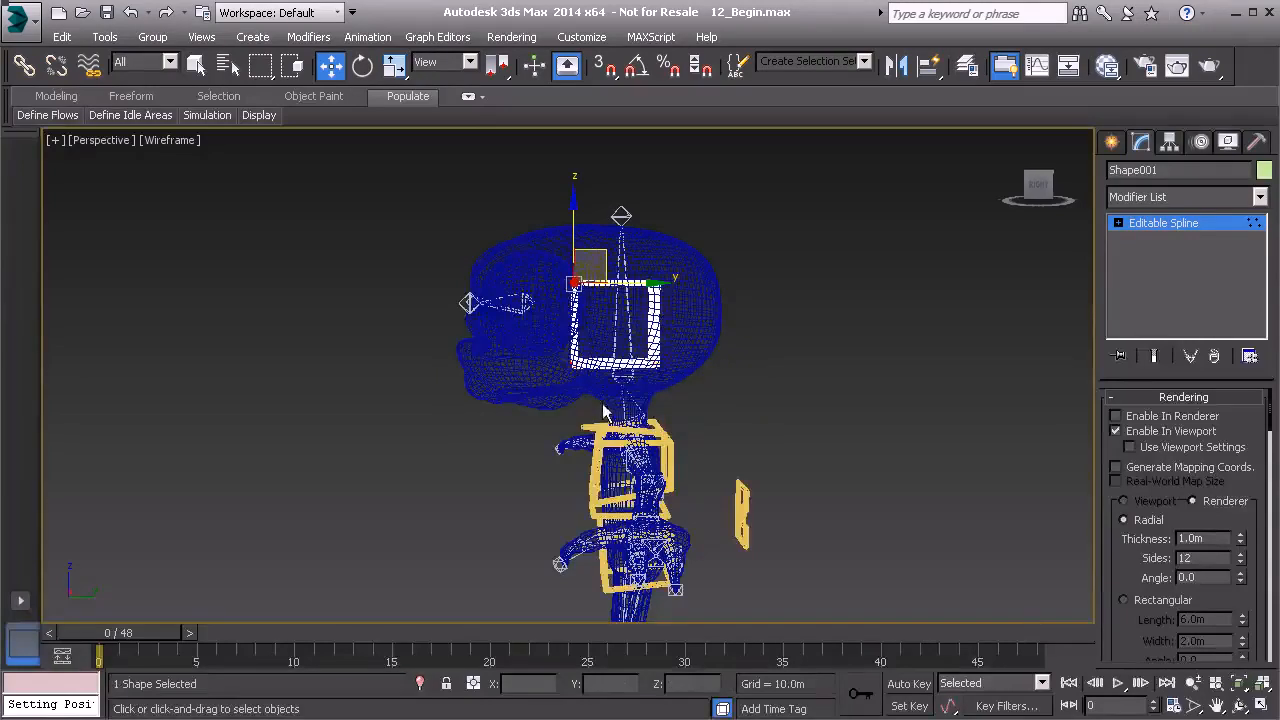
pyautogui.click(658, 283)
pyautogui.moveTo(685, 286)
pyautogui.mouseDown()
pyautogui.moveTo(601, 286)
pyautogui.moveTo(685, 288)
pyautogui.mouseUp()
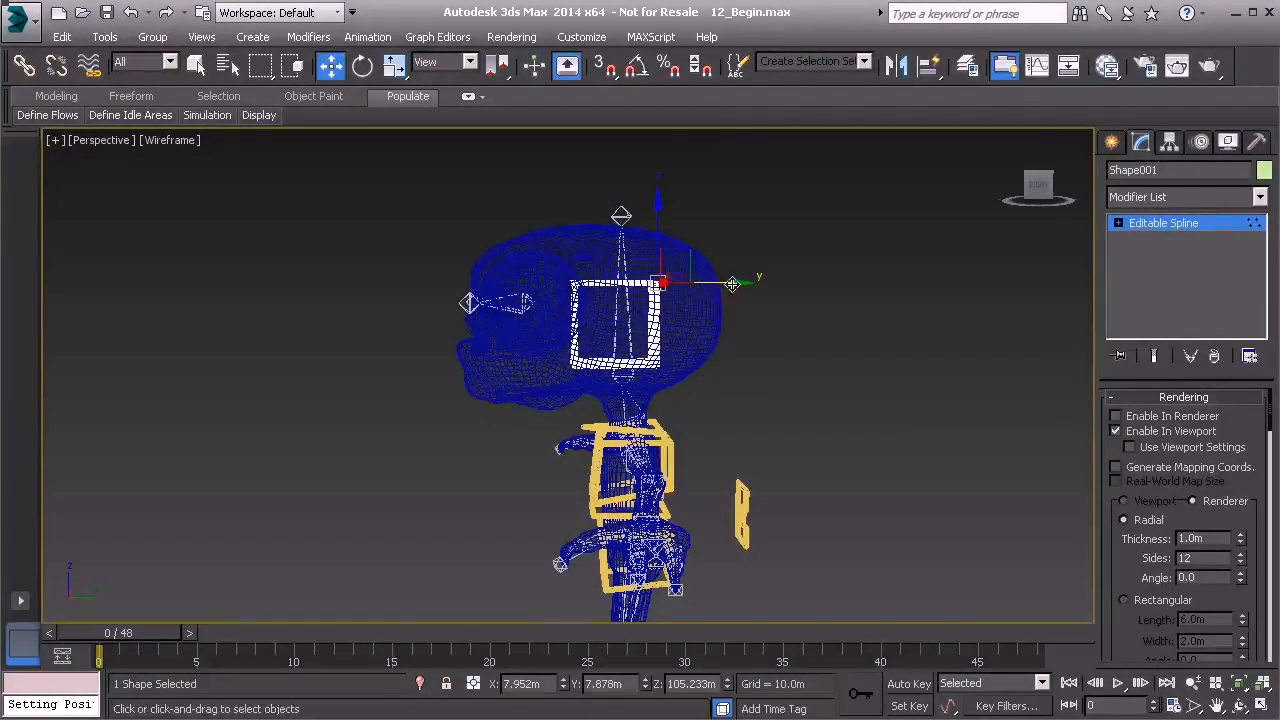
pyautogui.moveTo(655, 360); pyautogui.dragTo(535, 383)
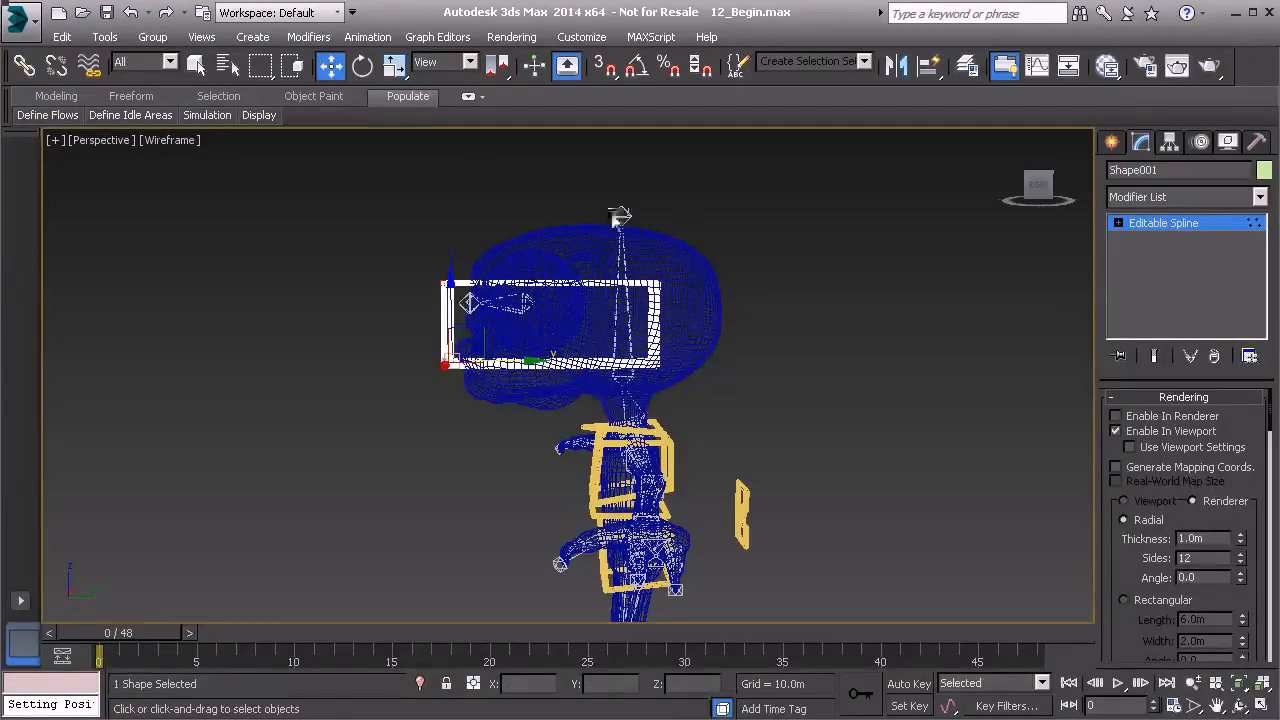
pyautogui.moveTo(733, 358); pyautogui.dragTo(820, 368)
# Scale the box's vertices along X and Z until the shape is wide and tall enough to enclose the head
pyautogui.keyDown('alt'); pyautogui.moveTo(820, 368); pyautogui.dragTo(630, 380, button='middle'); pyautogui.keyUp('alt')
pyautogui.moveTo(614, 195); pyautogui.dragTo(806, 355)
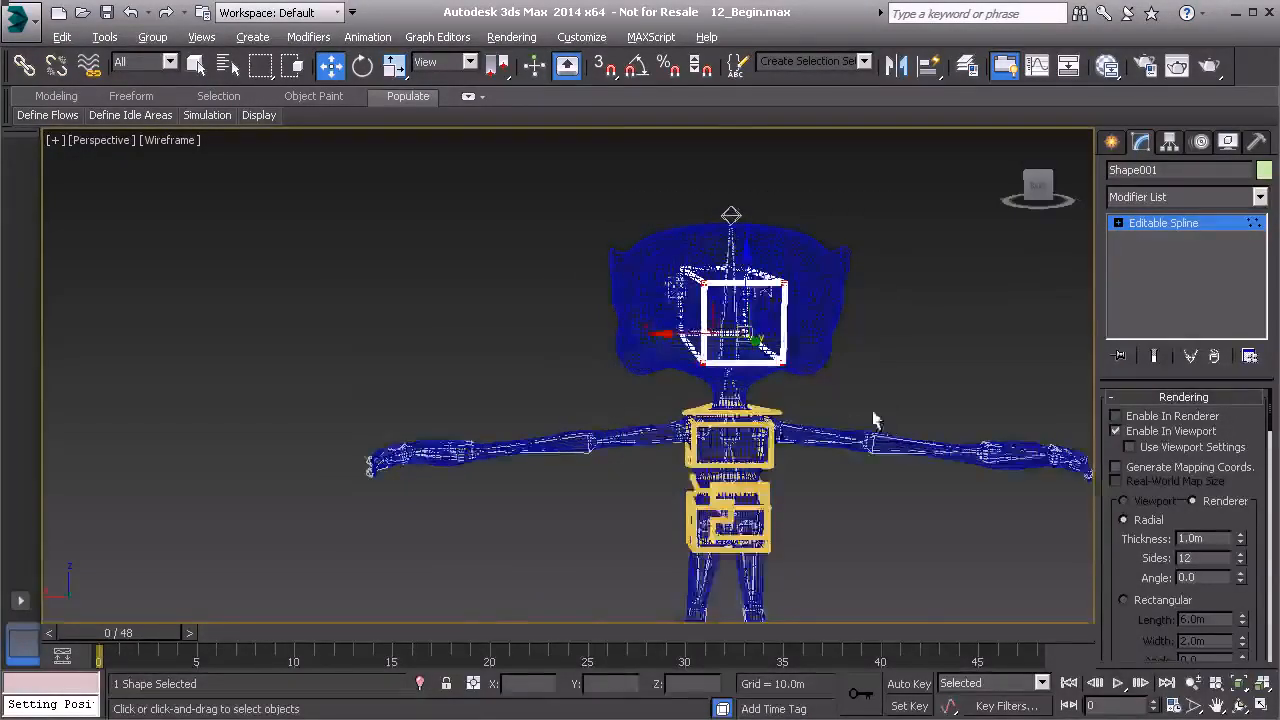
pyautogui.keyDown('alt'); pyautogui.moveTo(890, 437); pyautogui.dragTo(828, 398, button='middle'); pyautogui.keyUp('alt')
pyautogui.press('r')
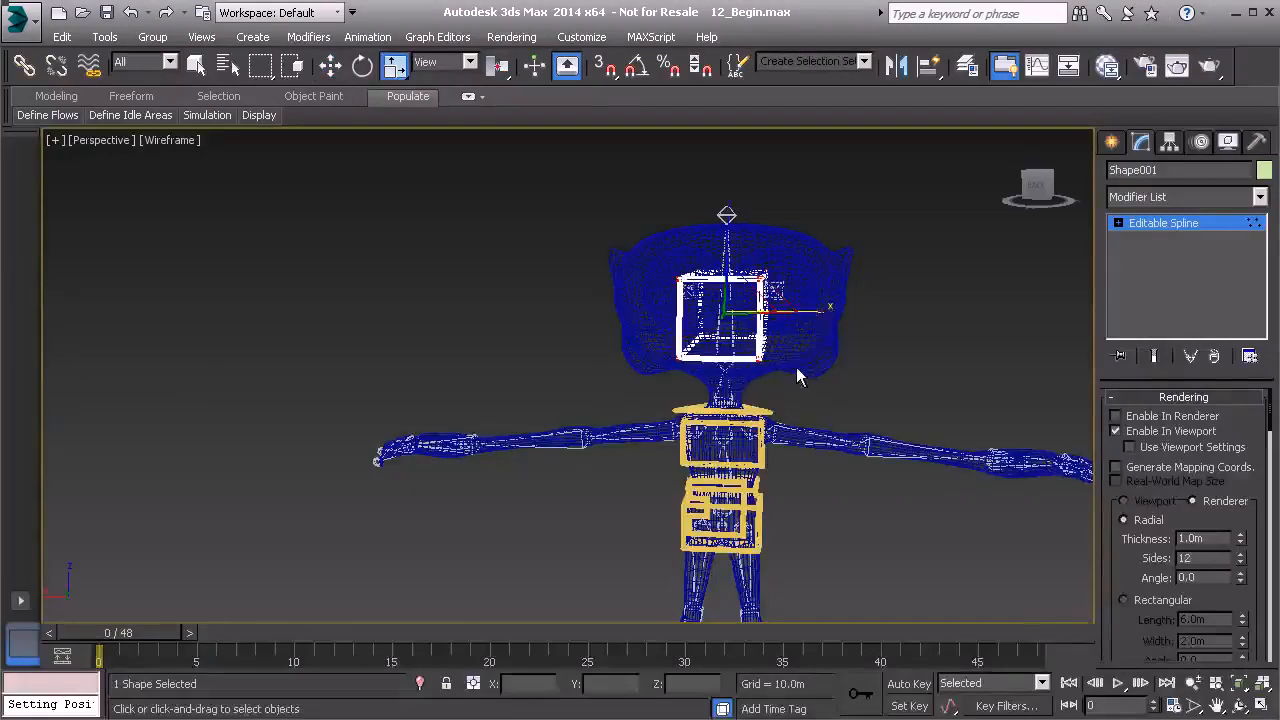
pyautogui.moveTo(826, 311); pyautogui.dragTo(989, 339)
pyautogui.keyDown('alt'); pyautogui.moveTo(747, 272); pyautogui.dragTo(615, 276, button='middle'); pyautogui.keyUp('alt')
pyautogui.moveTo(722, 211); pyautogui.dragTo(733, 130)
pyautogui.keyDown('alt'); pyautogui.moveTo(710, 265); pyautogui.dragTo(750, 283, button='middle'); pyautogui.keyUp('alt')
pyautogui.press('w')
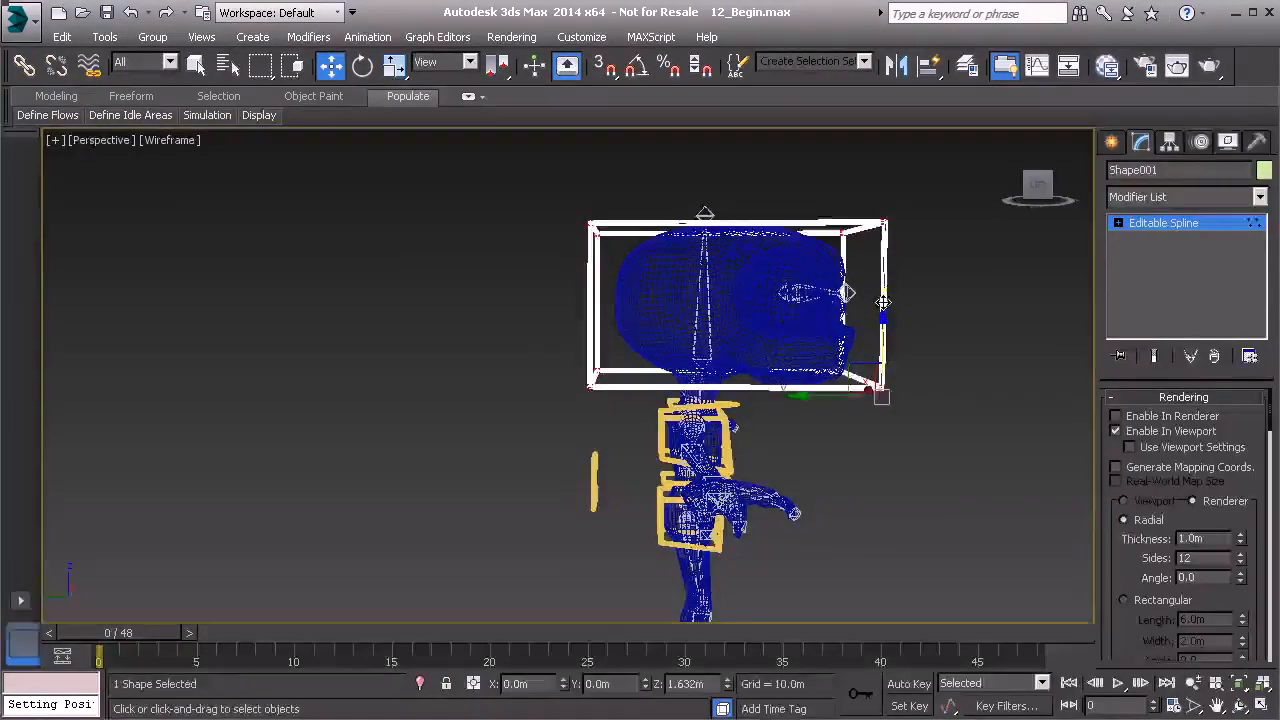
# Taper the back of the box by moving its lower rear vertices forward and its upper rear vertices slightly forward
pyautogui.keyDown('alt'); pyautogui.moveTo(557, 320); pyautogui.dragTo(752, 328, button='middle'); pyautogui.keyUp('alt')
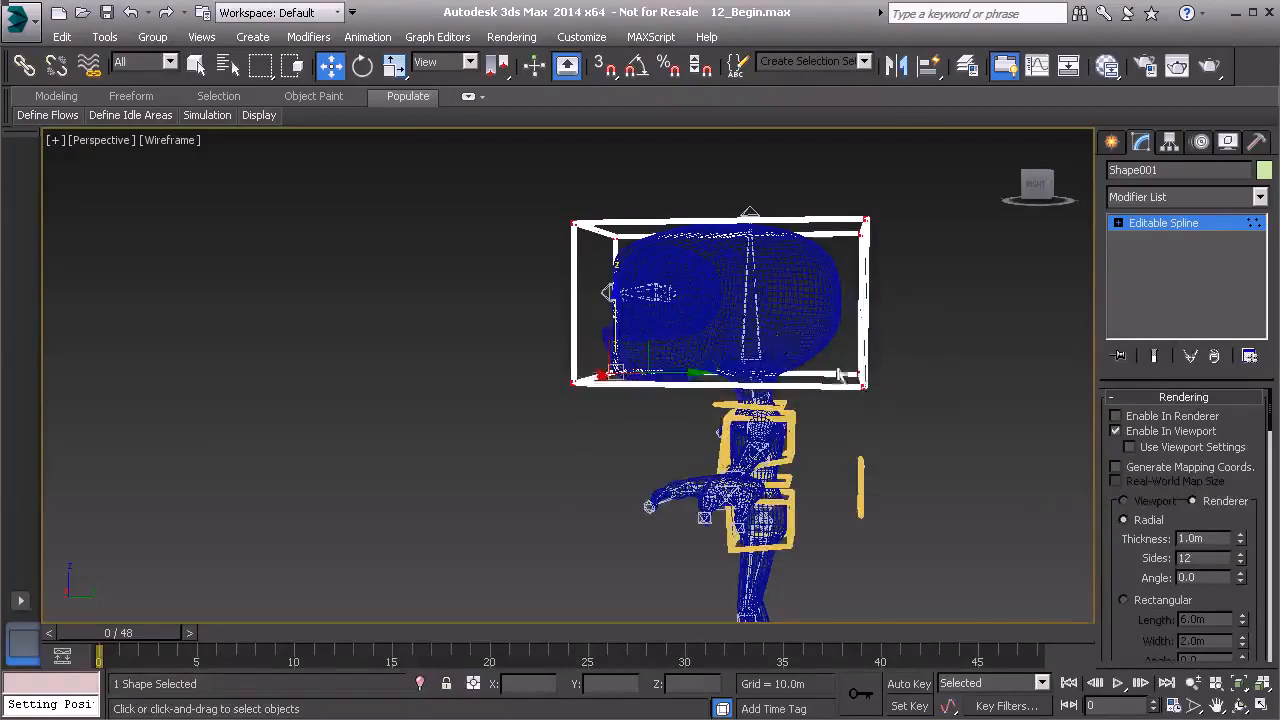
pyautogui.moveTo(845, 318); pyautogui.dragTo(836, 306)
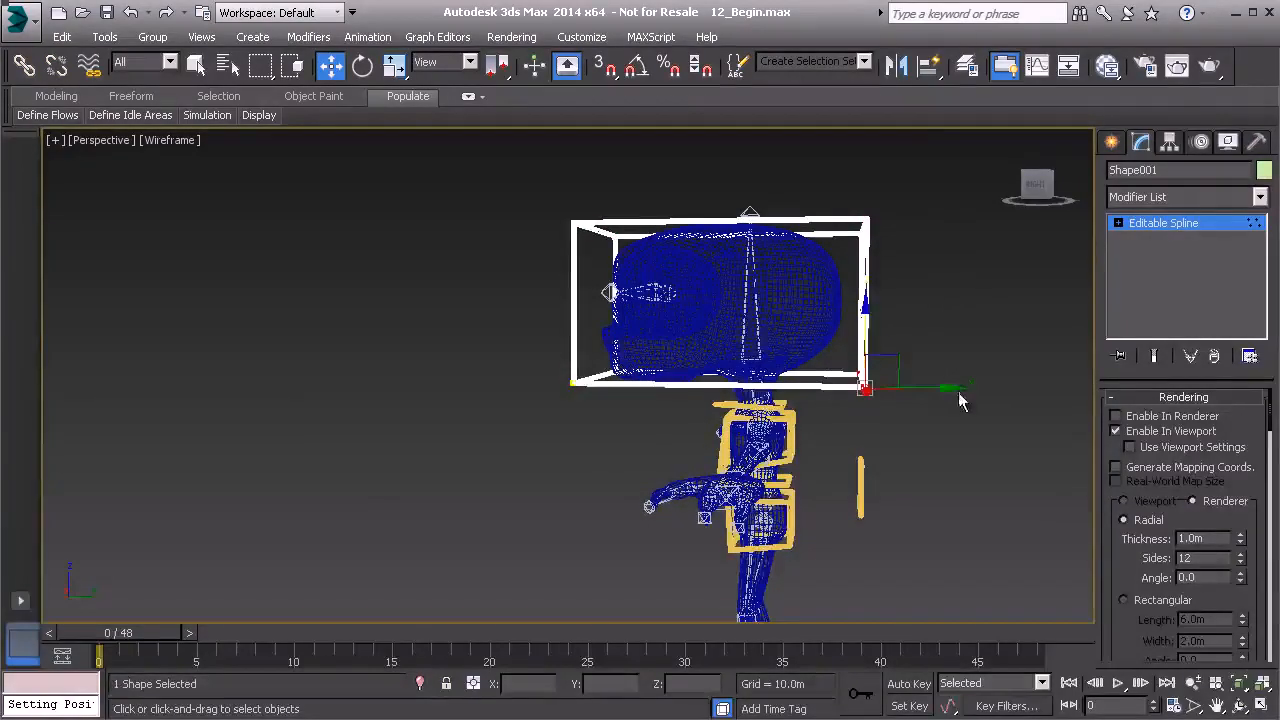
pyautogui.moveTo(951, 387); pyautogui.dragTo(904, 384)
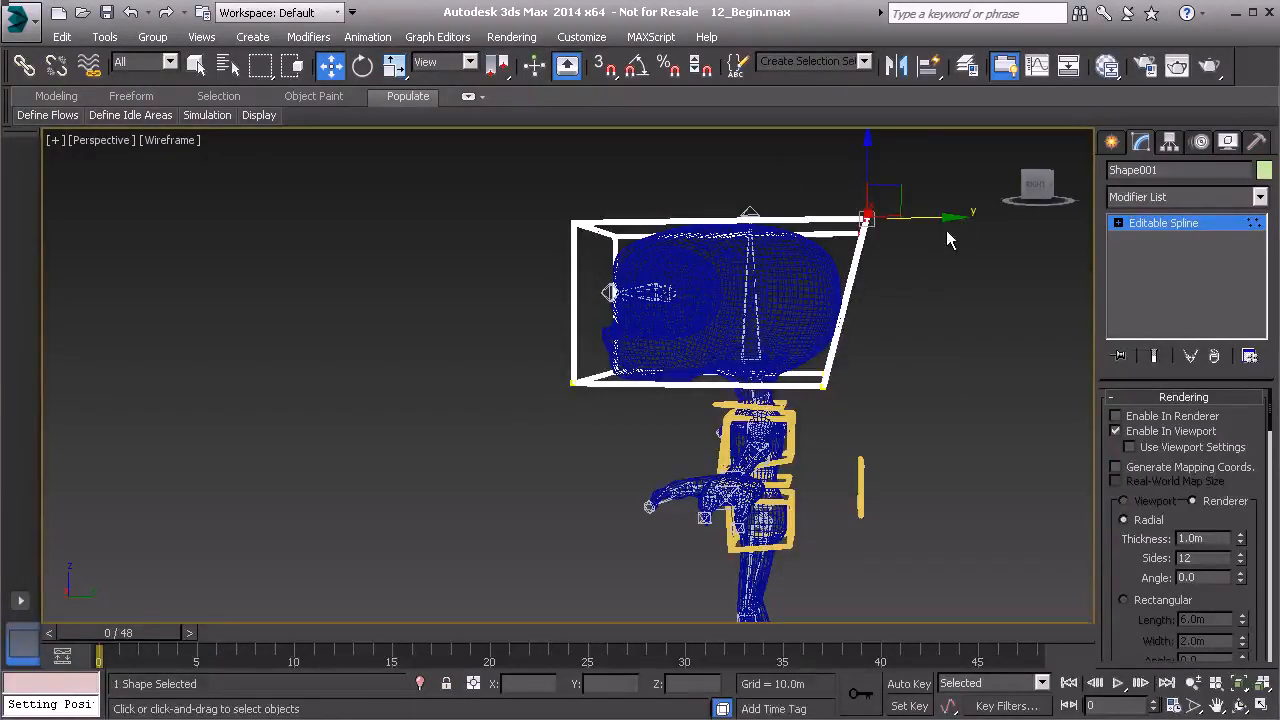
pyautogui.moveTo(943, 216); pyautogui.dragTo(928, 216)
# Lower the box's upper front vertices by about 5.7 m and leave vertex editing
pyautogui.keyDown('alt'); pyautogui.moveTo(891, 273); pyautogui.dragTo(845, 293, button='middle'); pyautogui.keyUp('alt')
pyautogui.keyDown('alt'); pyautogui.moveTo(610, 230); pyautogui.dragTo(585, 187, button='middle'); pyautogui.keyUp('alt')
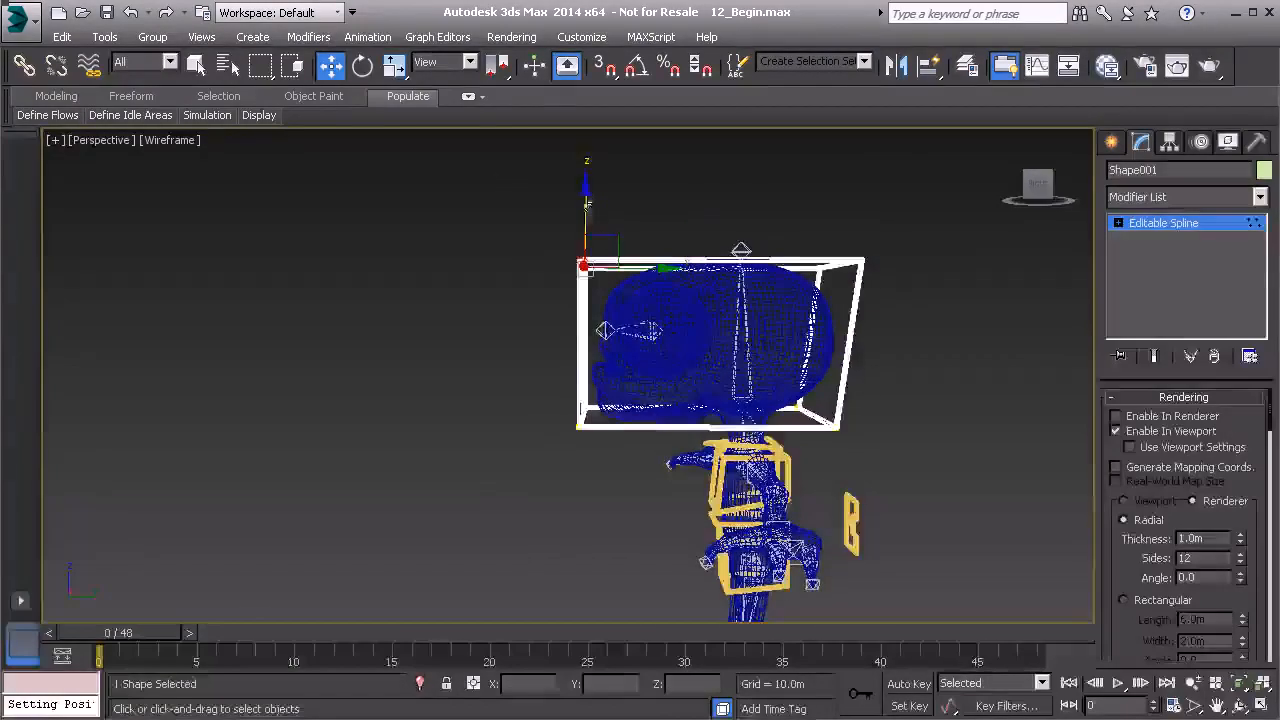
pyautogui.moveTo(583, 186); pyautogui.dragTo(585, 209)
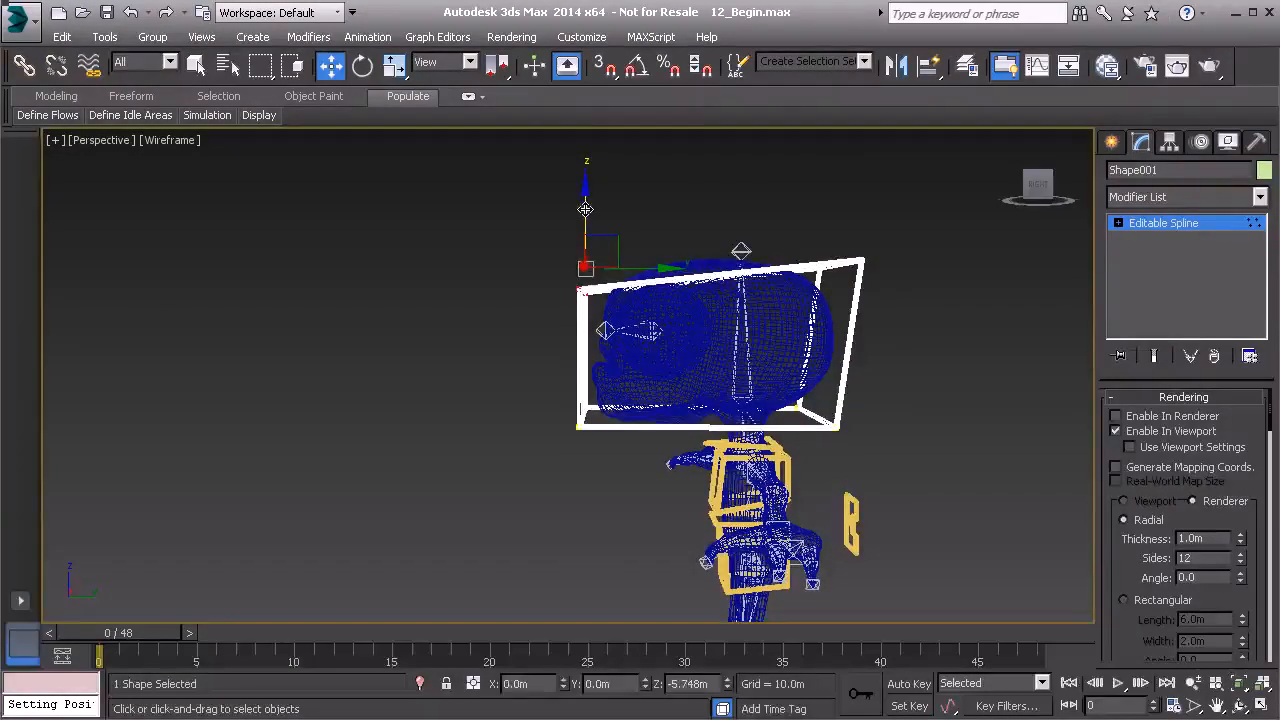
pyautogui.keyDown('alt'); pyautogui.moveTo(588, 230); pyautogui.dragTo(668, 331, button='middle'); pyautogui.keyUp('alt')
pyautogui.click(1205, 228)
# Return the viewport to shaded display and change the head box's object color to the light yellow-orange of the other controls
pyautogui.keyDown('alt'); pyautogui.moveTo(533, 370); pyautogui.dragTo(612, 350, button='middle'); pyautogui.keyUp('alt')
pyautogui.press('F3')
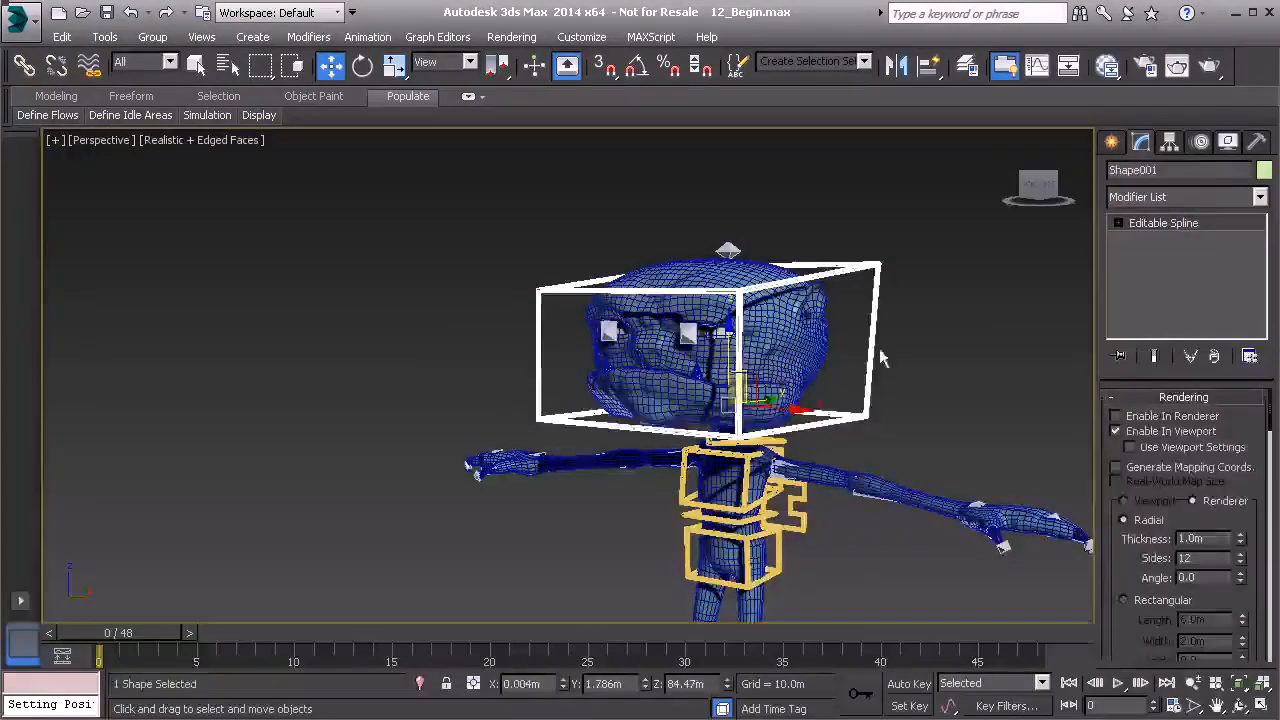
pyautogui.click(883, 426)
pyautogui.keyDown('alt'); pyautogui.moveTo(883, 426); pyautogui.dragTo(805, 429, button='middle'); pyautogui.keyUp('alt')
pyautogui.keyDown('alt'); pyautogui.moveTo(799, 421); pyautogui.dragTo(734, 374, button='middle'); pyautogui.keyUp('alt')
pyautogui.click(734, 374)
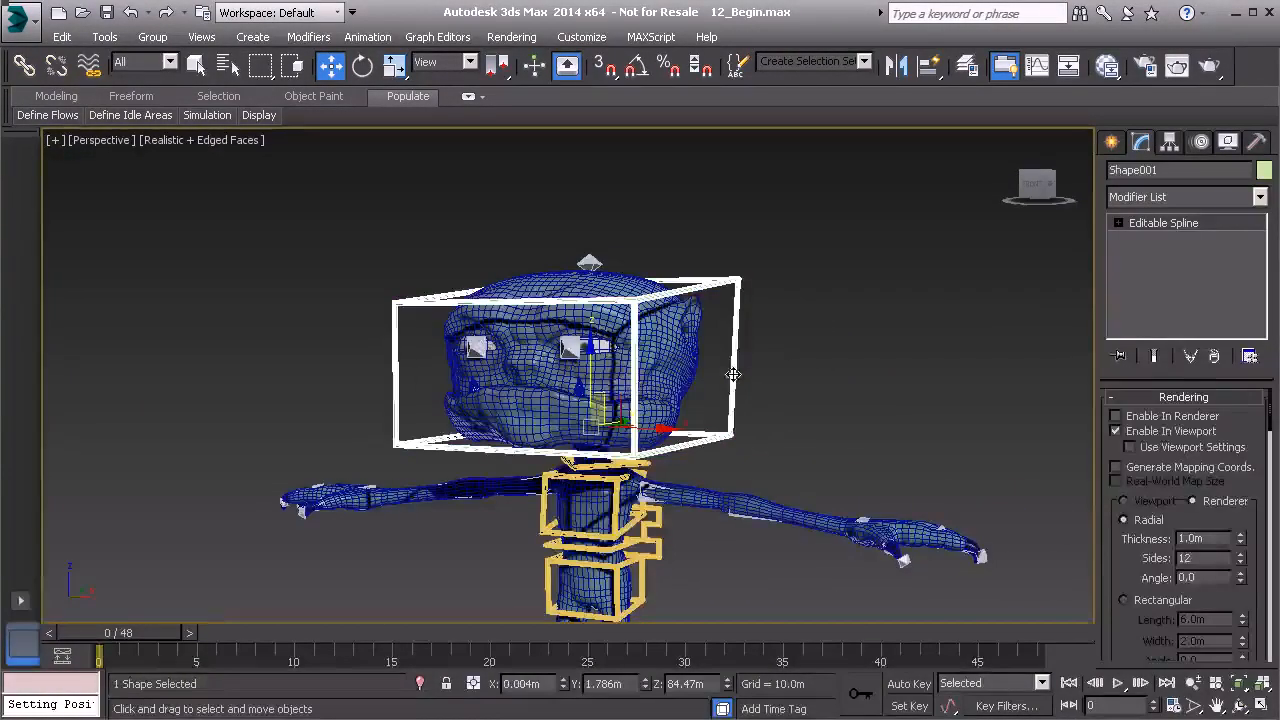
pyautogui.click(1264, 171)
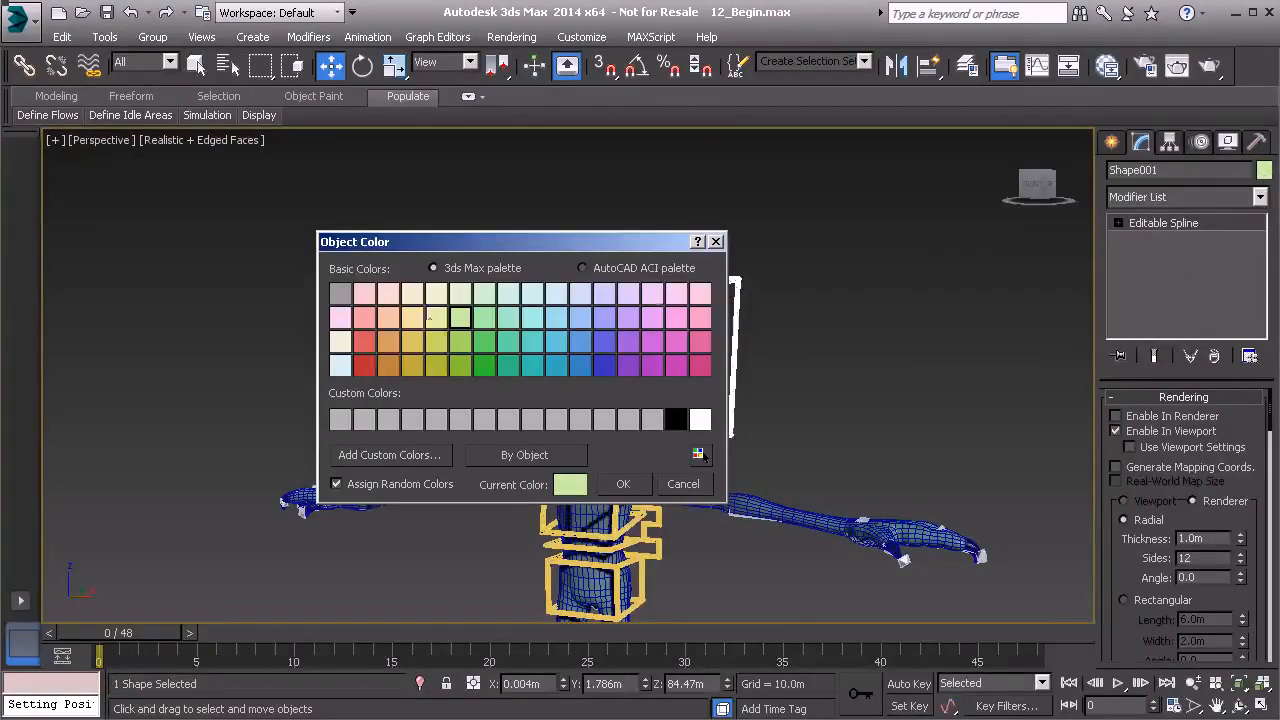
pyautogui.click(414, 317)
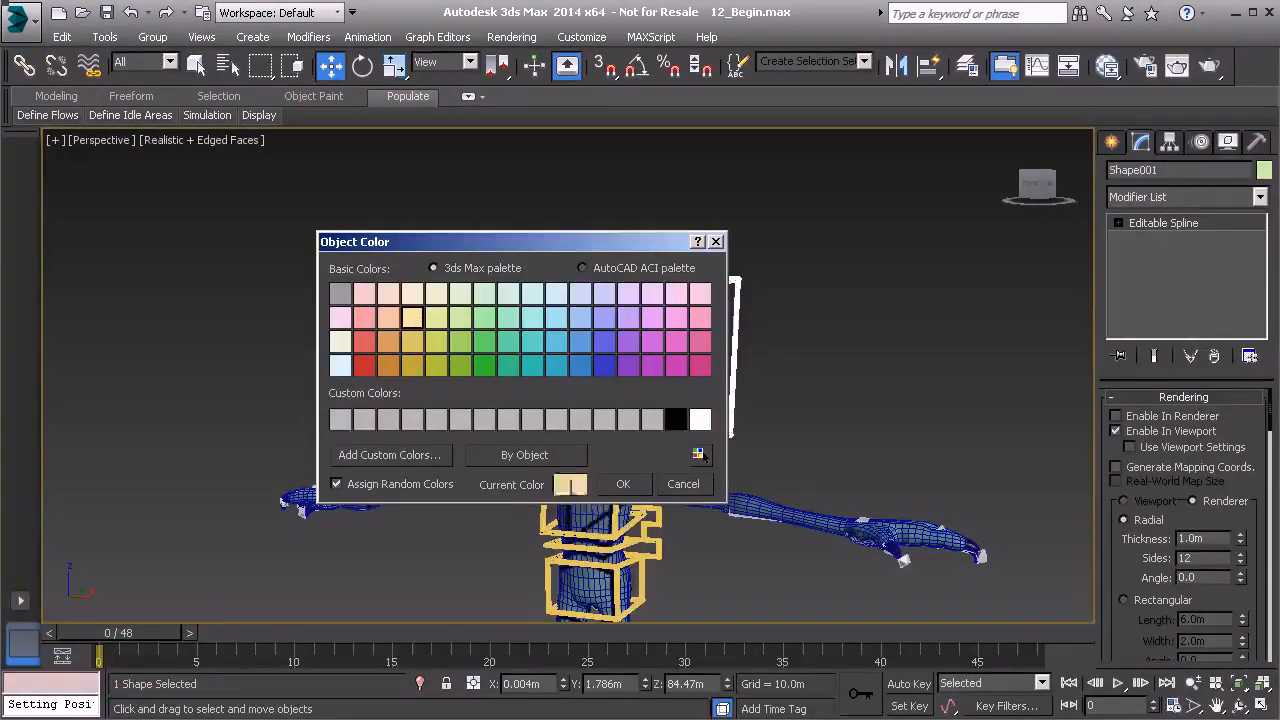
pyautogui.click(623, 484)
# Rename the head box control Anim_Head01
pyautogui.click(719, 465)
pyautogui.moveTo(726, 458)
pyautogui.keyDown('alt'); pyautogui.mouseDown(button='middle')
pyautogui.moveTo(566, 454)
pyautogui.moveTo(677, 434)
pyautogui.moveTo(718, 455)
pyautogui.moveTo(706, 477)
pyautogui.moveTo(740, 491)
pyautogui.moveTo(709, 451)
pyautogui.mouseUp(button='middle'); pyautogui.keyUp('alt')
pyautogui.click(698, 436)
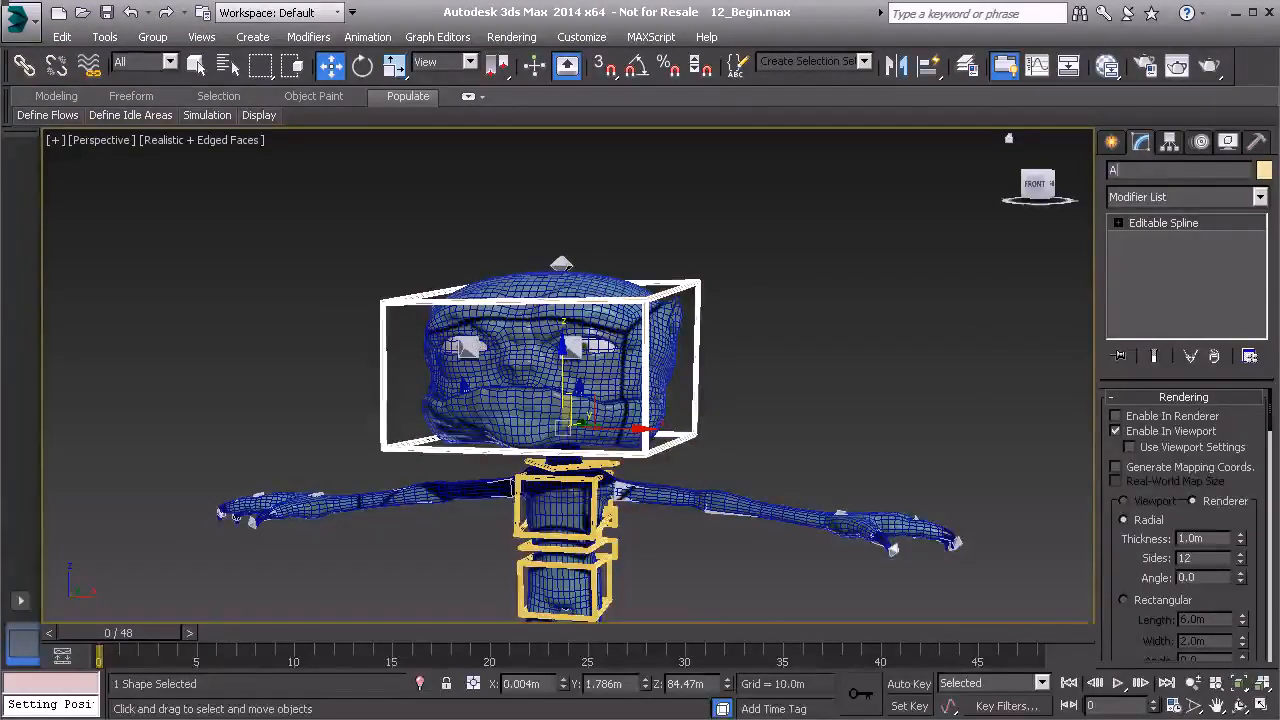
pyautogui.write('Anim_Head01')
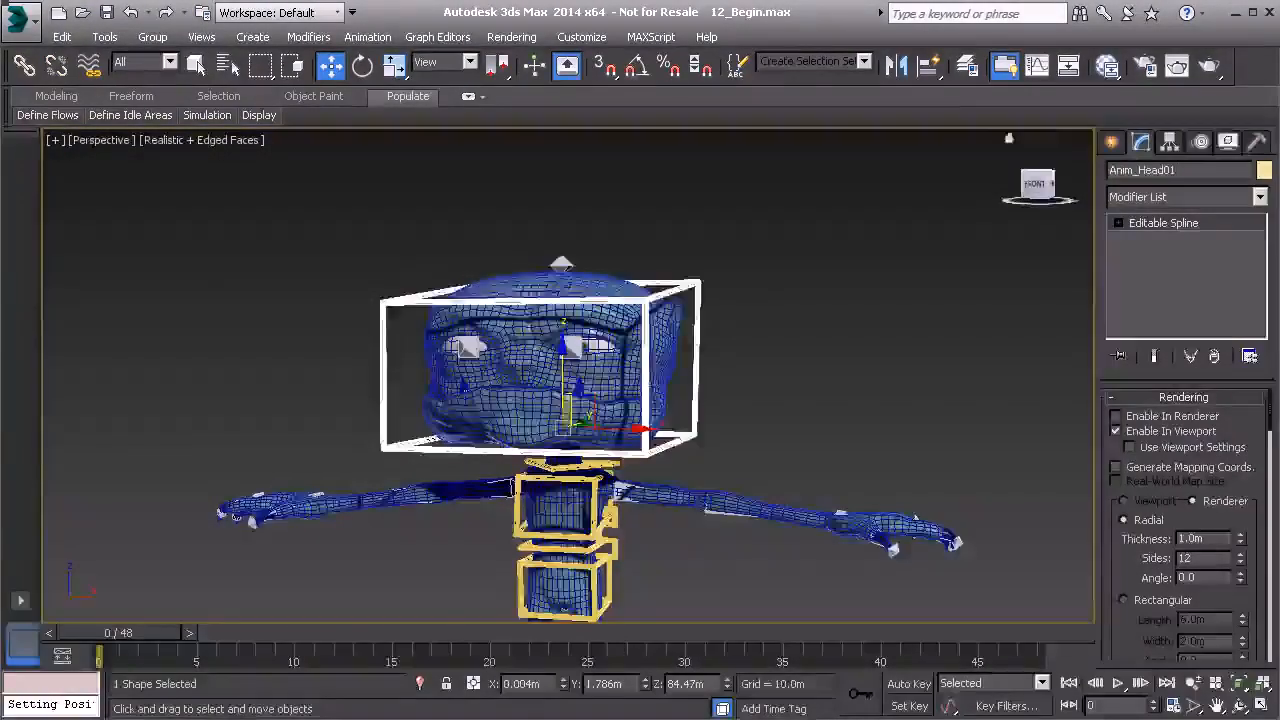
# Link the Anim_Head01 control to the triangle neck control as its parent
pyautogui.keyDown('alt'); pyautogui.moveTo(711, 488); pyautogui.dragTo(661, 359, button='middle'); pyautogui.keyUp('alt')
pyautogui.scroll(3, 632, 424)
pyautogui.click(26, 66)
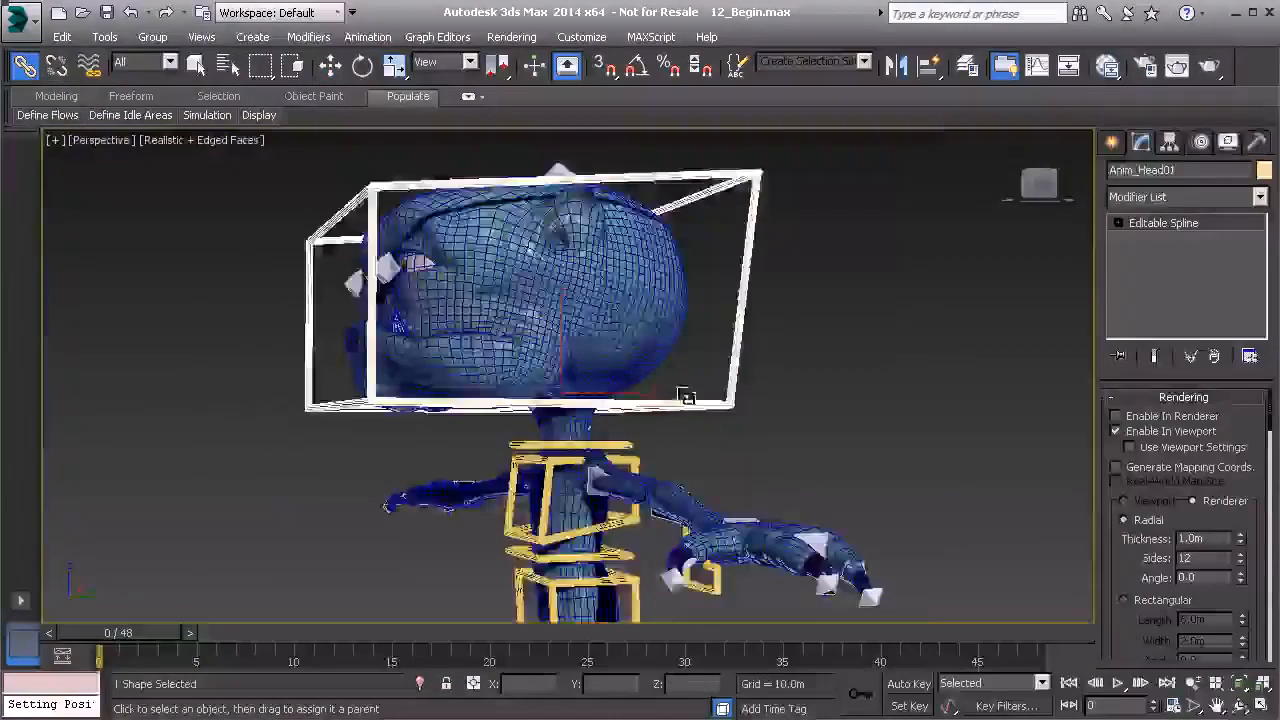
pyautogui.scroll(4, 686, 393)
pyautogui.moveTo(686, 393); pyautogui.dragTo(697, 435)
pyautogui.moveTo(605, 458); pyautogui.dragTo(572, 458)
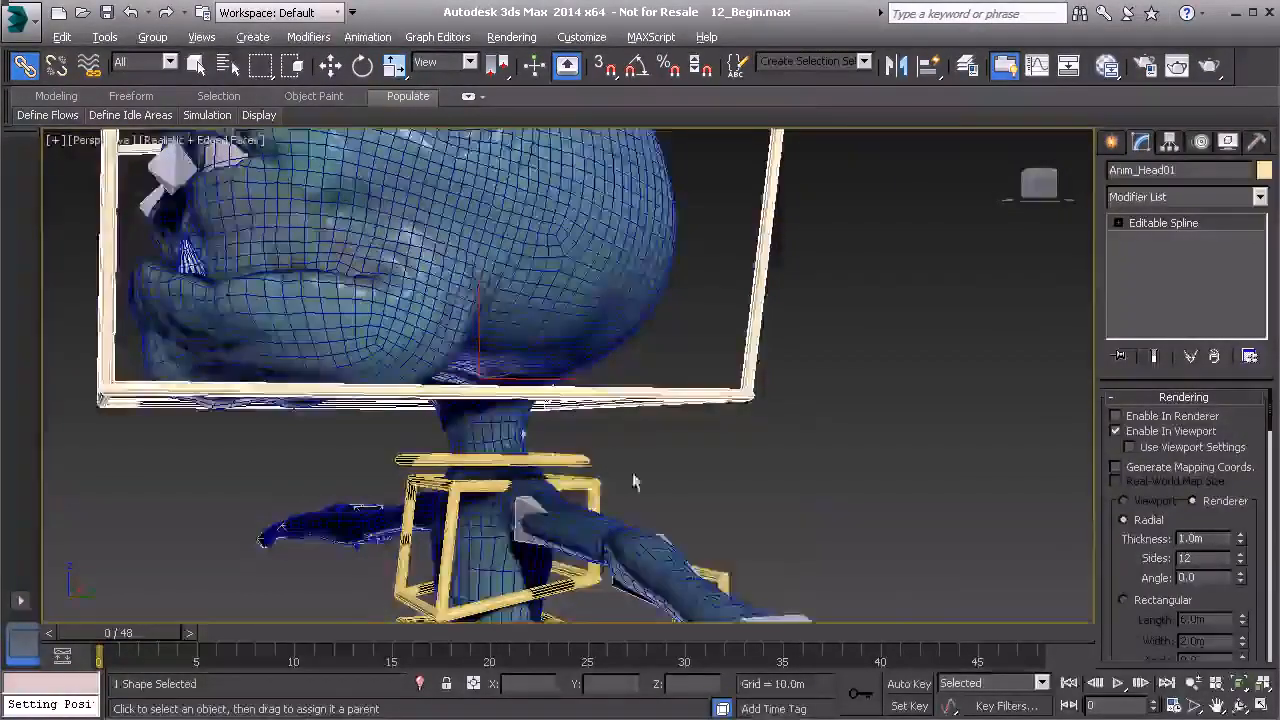
pyautogui.keyDown('alt'); pyautogui.moveTo(572, 460); pyautogui.dragTo(668, 463, button='middle'); pyautogui.keyUp('alt')
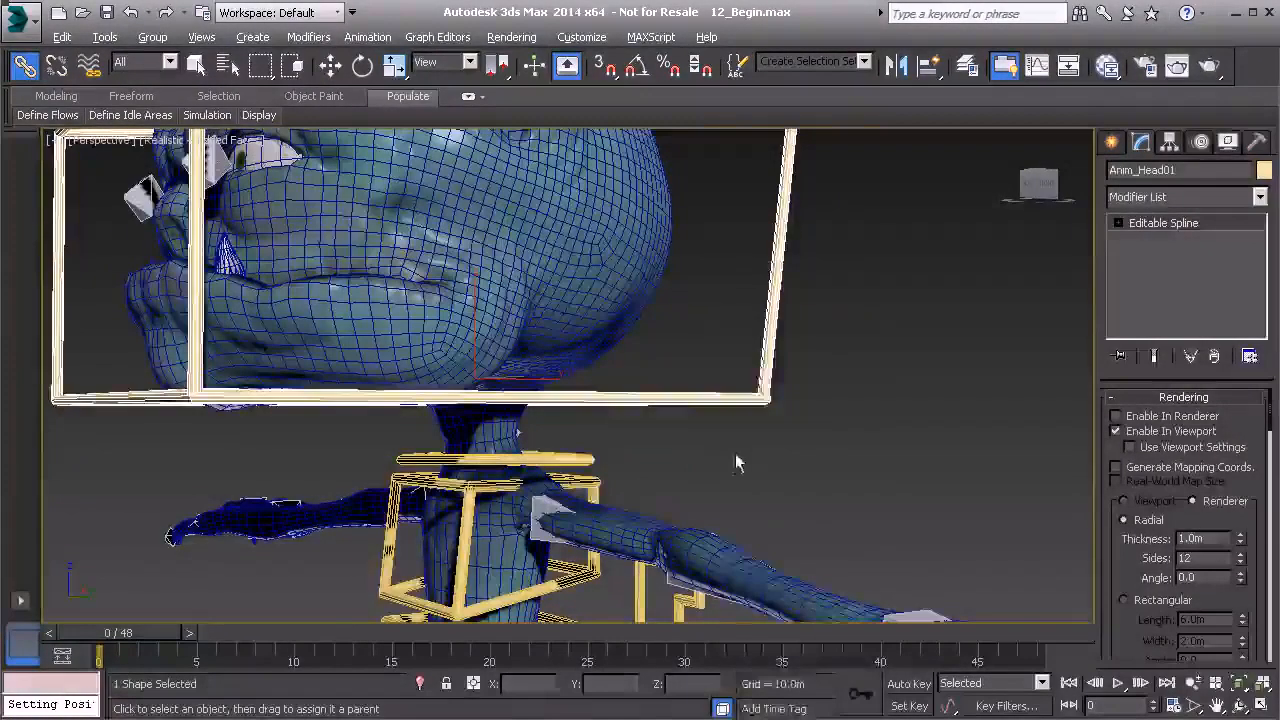
pyautogui.rightClick(727, 448)
pyautogui.click(663, 377)
pyautogui.click(588, 543)
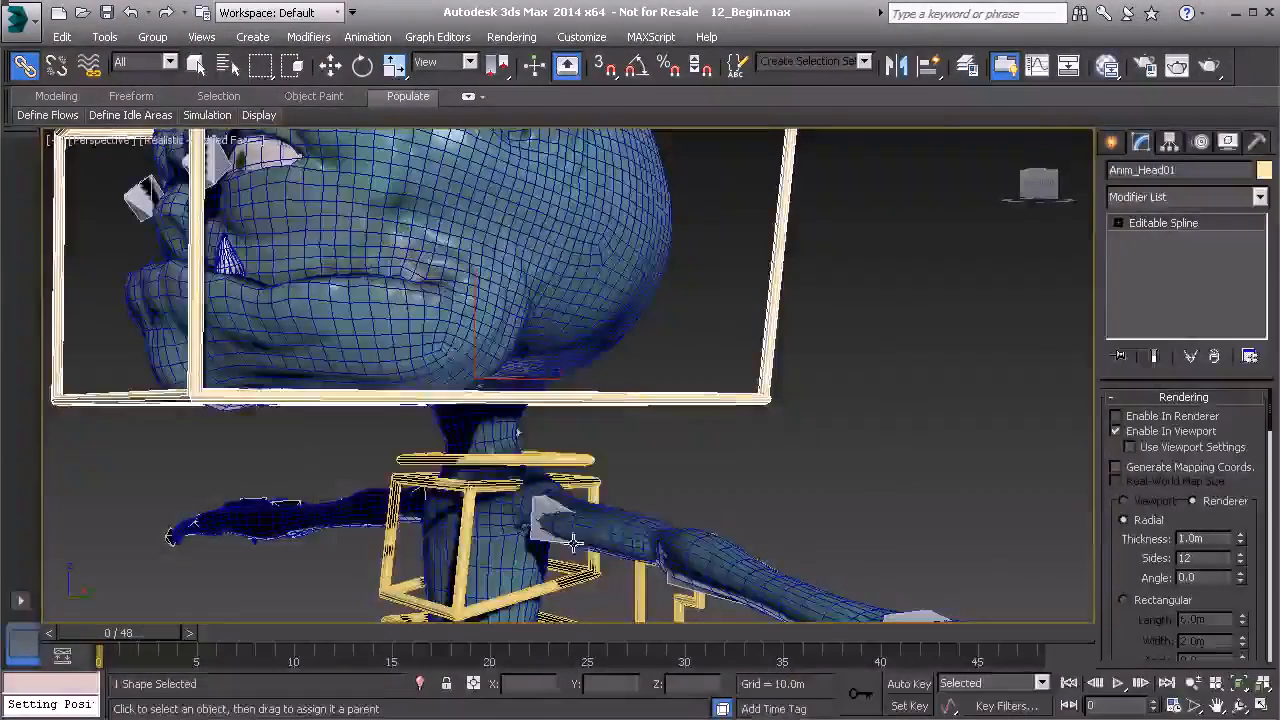
pyautogui.scroll(-2, 657, 456)
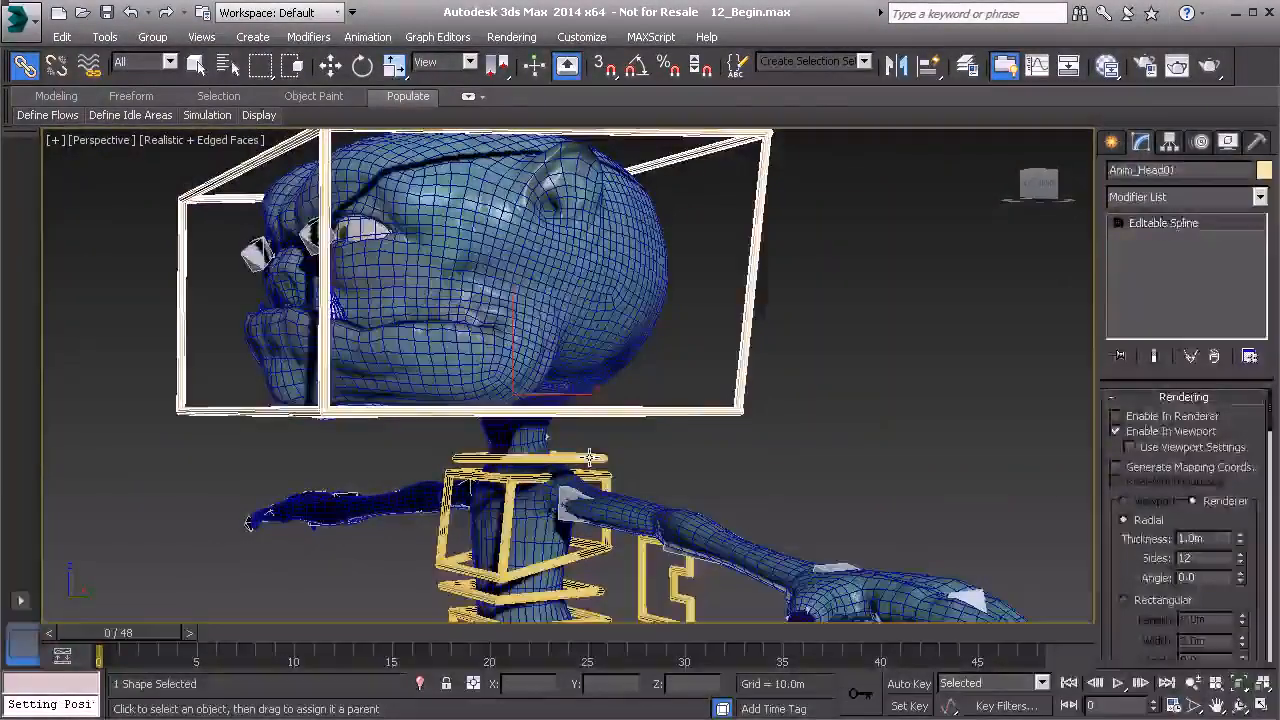
# Add the neck control to the selection and assign both head and neck controls to the Controls layer
pyautogui.keyDown('ctrl'); pyautogui.click(588, 459); pyautogui.keyUp('ctrl')
pyautogui.click(105, 36)
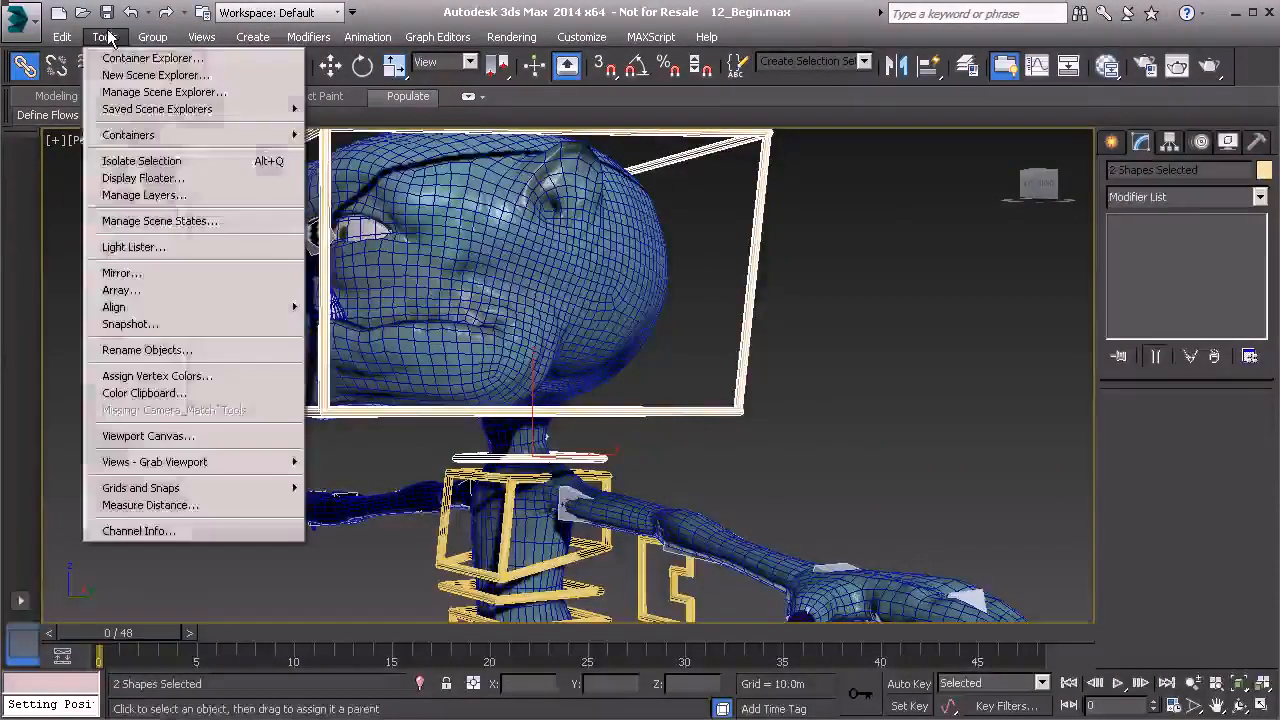
pyautogui.click(178, 195)
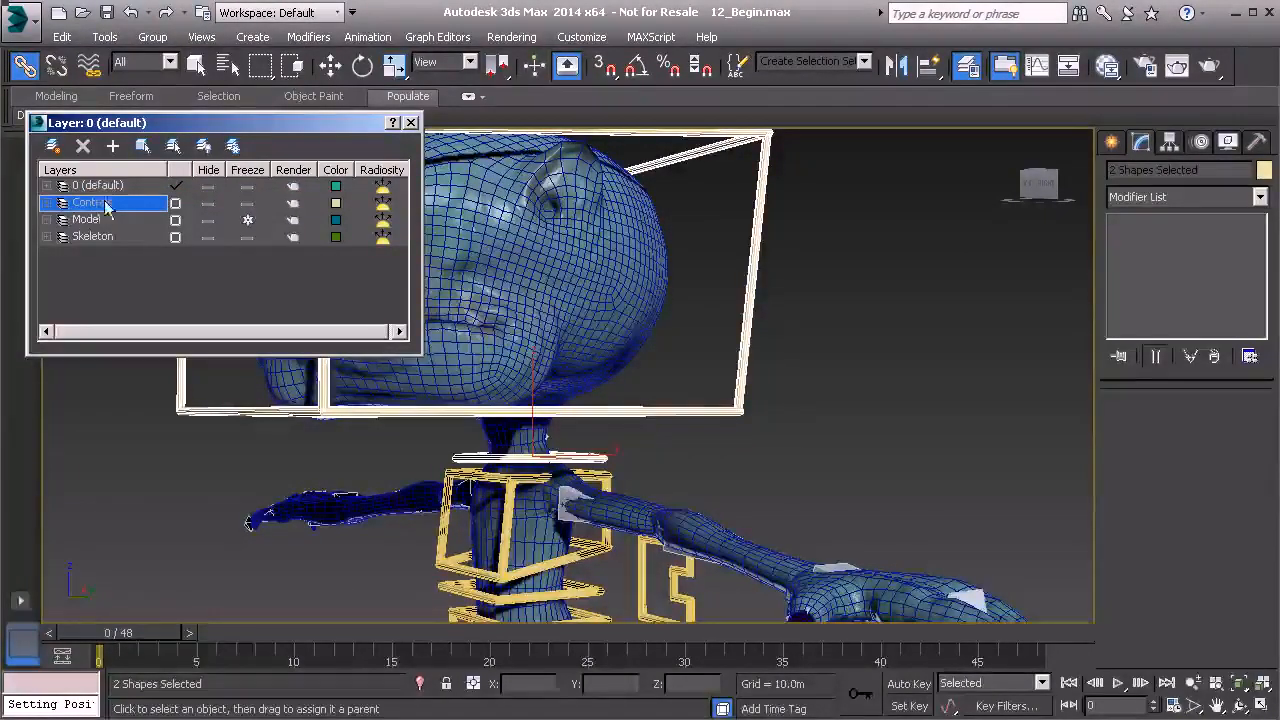
pyautogui.click(414, 122)
# Deselect the controls and switch the viewport to wireframe, framing the head and neck bones
pyautogui.click(787, 335)
pyautogui.scroll(3, 776, 405)
pyautogui.scroll(-2, 776, 403)
pyautogui.moveTo(776, 403); pyautogui.dragTo(964, 460, button='middle')
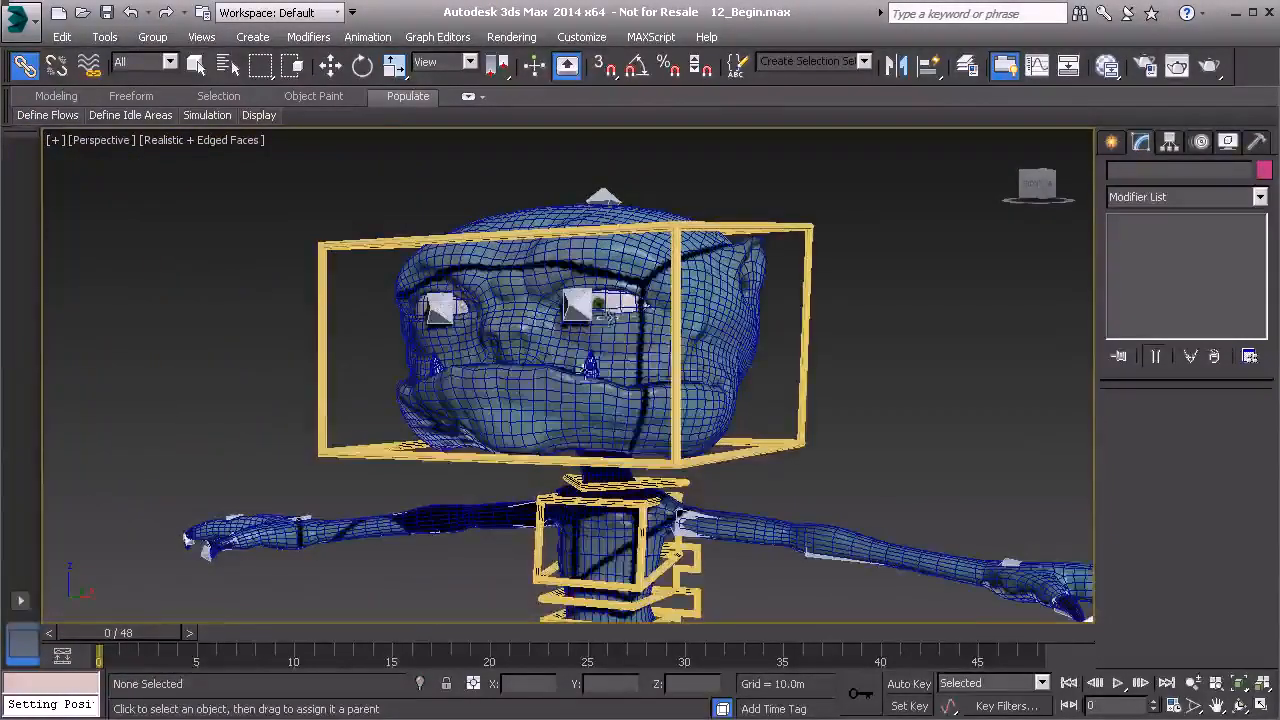
pyautogui.moveTo(628, 468); pyautogui.dragTo(570, 465, button='middle')
pyautogui.press('F3')
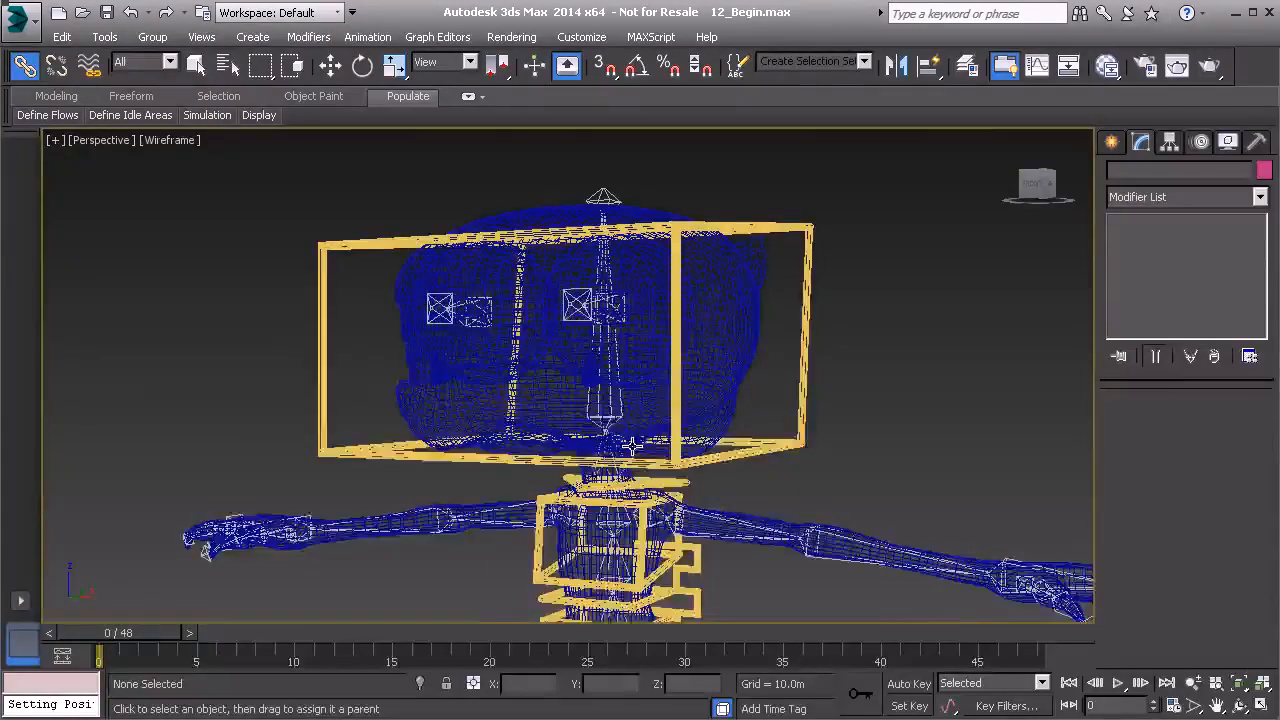
pyautogui.scroll(5, 568, 465)
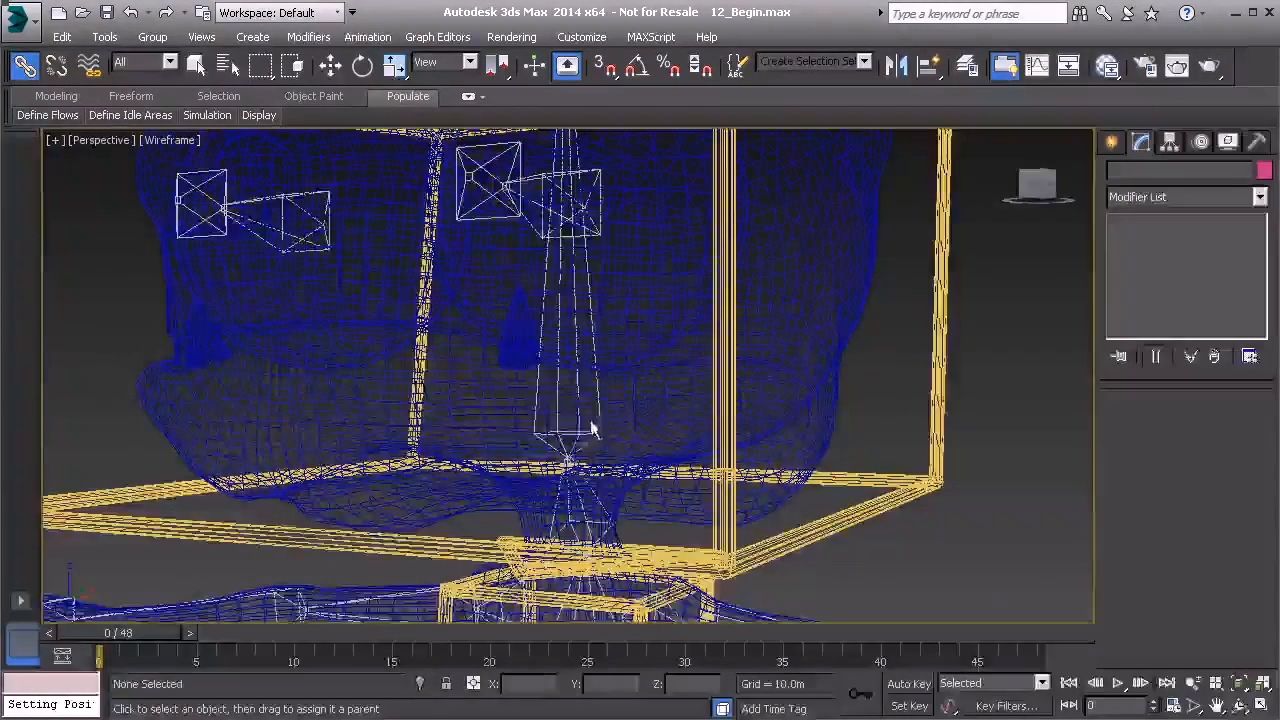
# Apply an Orientation Constraint to the Bn_Neck01 bone with the triangle neck control as its target
pyautogui.click(560, 427)
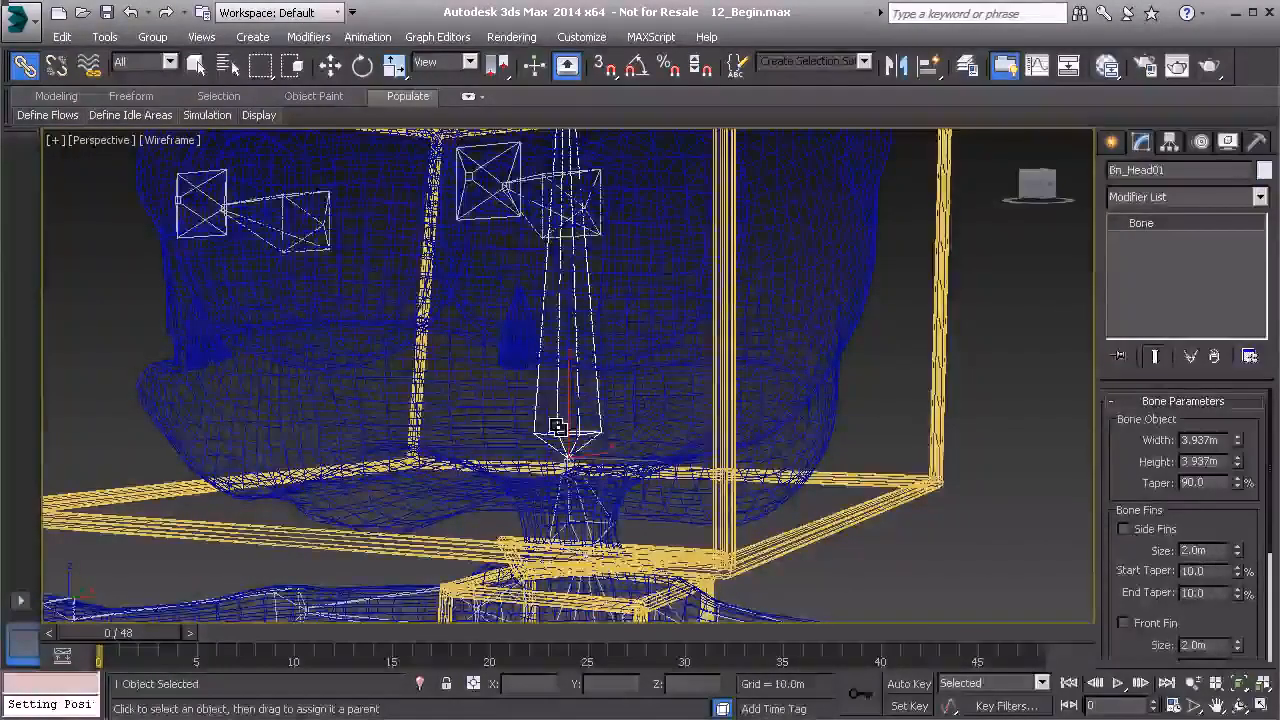
pyautogui.click(594, 524)
pyautogui.moveTo(616, 523); pyautogui.dragTo(618, 497, button='middle')
pyautogui.press('q')
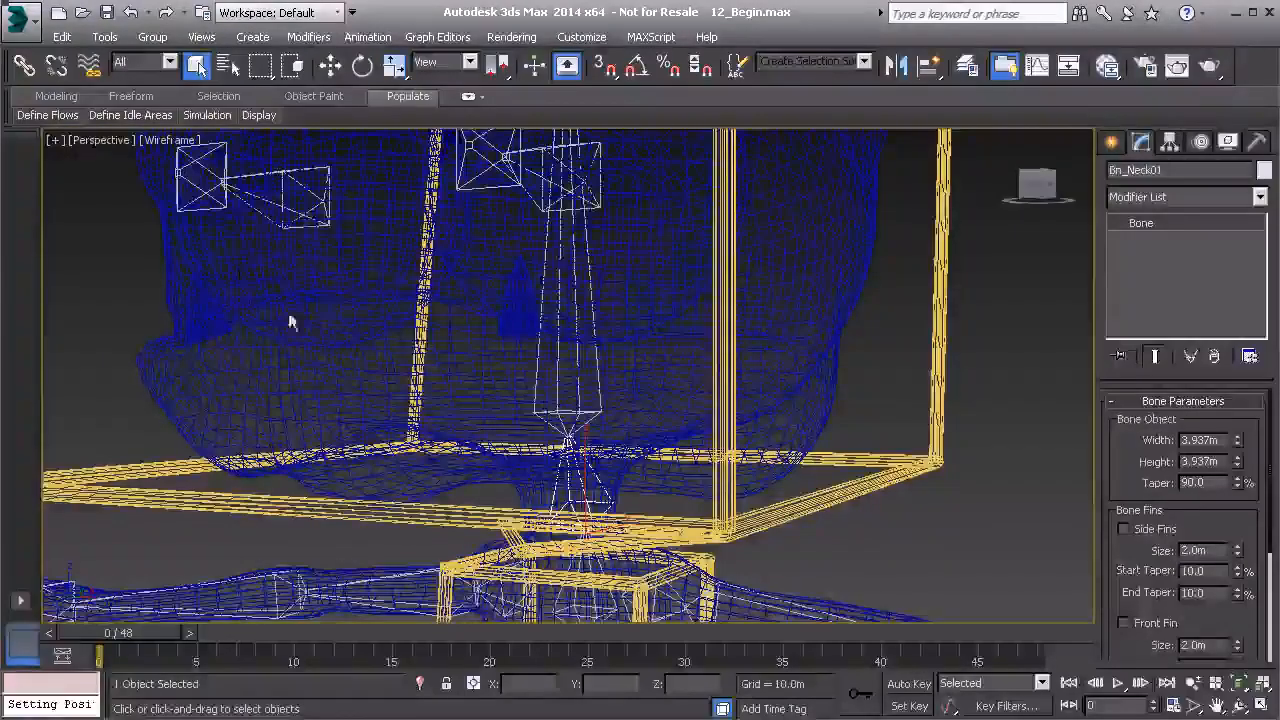
pyautogui.moveTo(563, 411); pyautogui.dragTo(604, 418, button='middle')
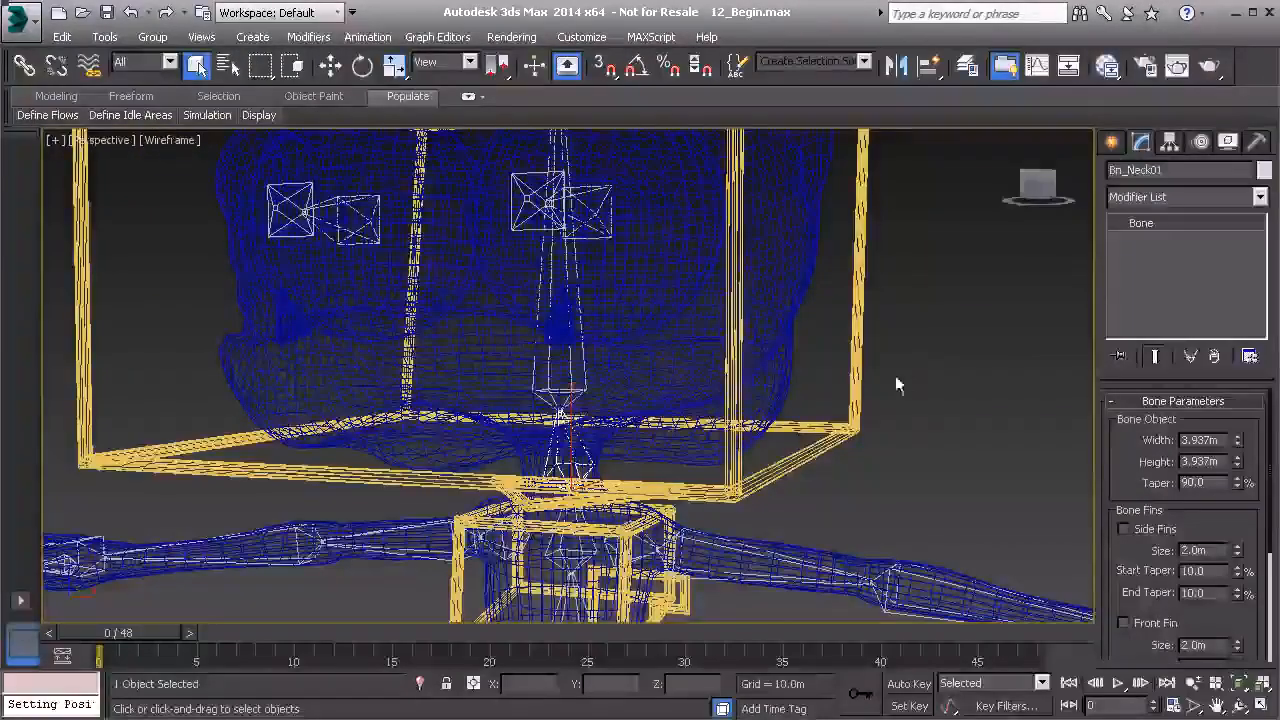
pyautogui.click(367, 36)
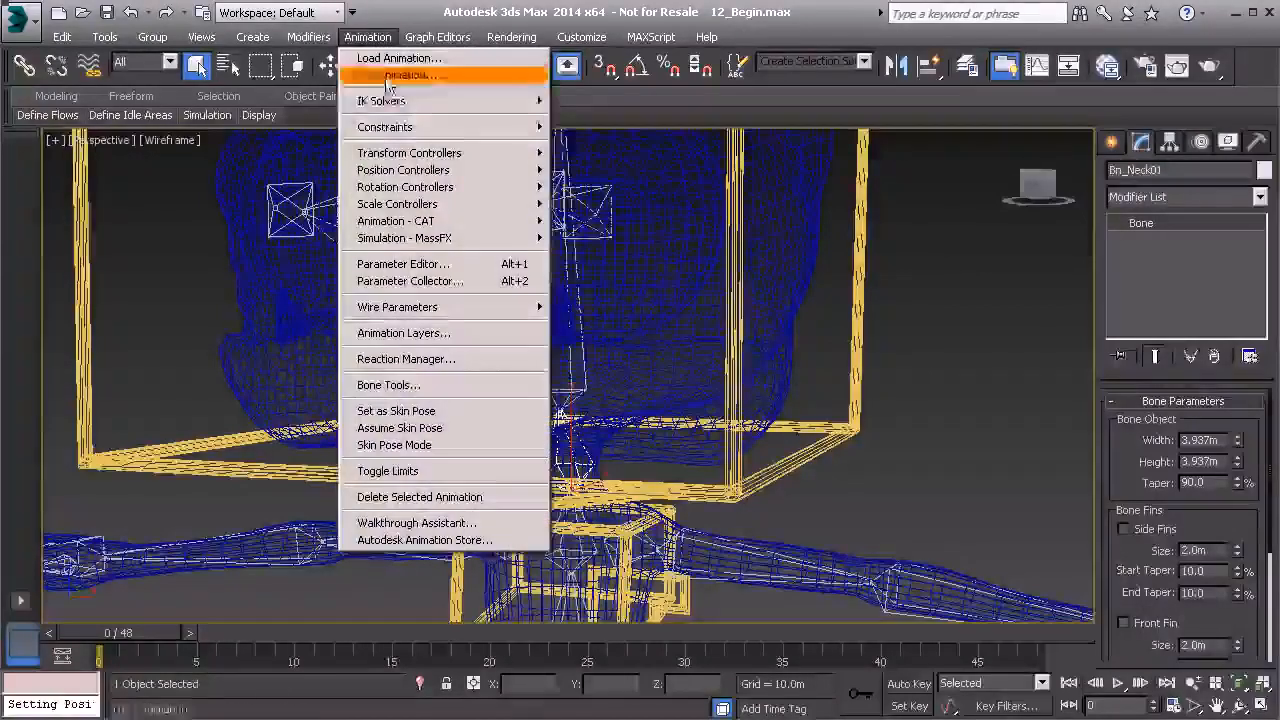
pyautogui.moveTo(420, 127)
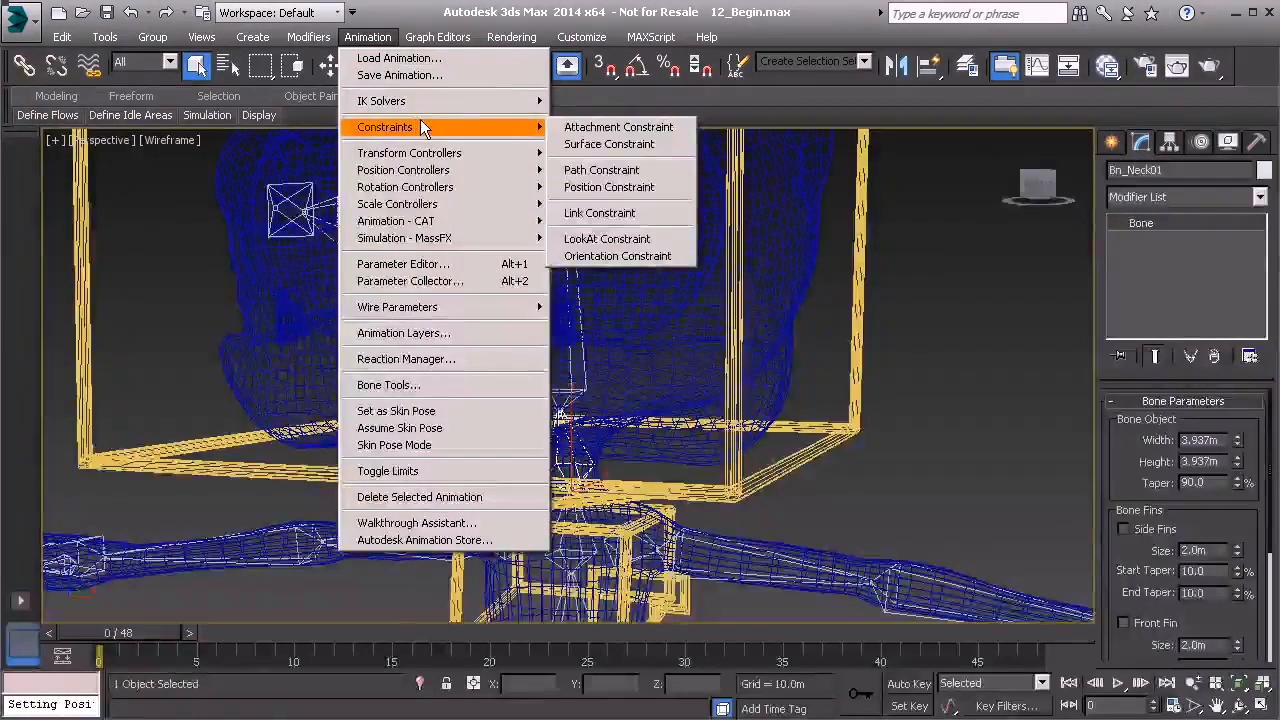
pyautogui.click(634, 254)
pyautogui.keyDown('alt'); pyautogui.moveTo(735, 462); pyautogui.dragTo(666, 449, button='middle'); pyautogui.keyUp('alt')
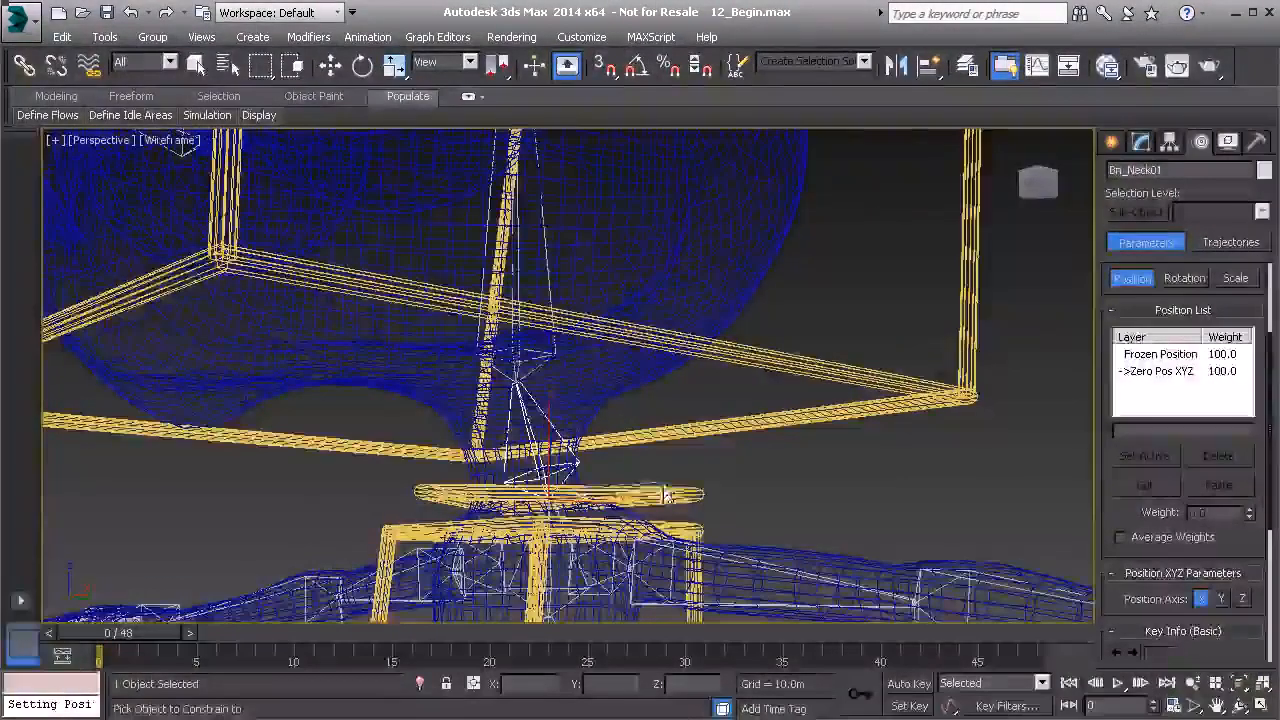
pyautogui.click(666, 488)
pyautogui.keyDown('alt'); pyautogui.moveTo(748, 505); pyautogui.dragTo(729, 411, button='middle'); pyautogui.keyUp('alt')
pyautogui.scroll(-4, 640, 494)
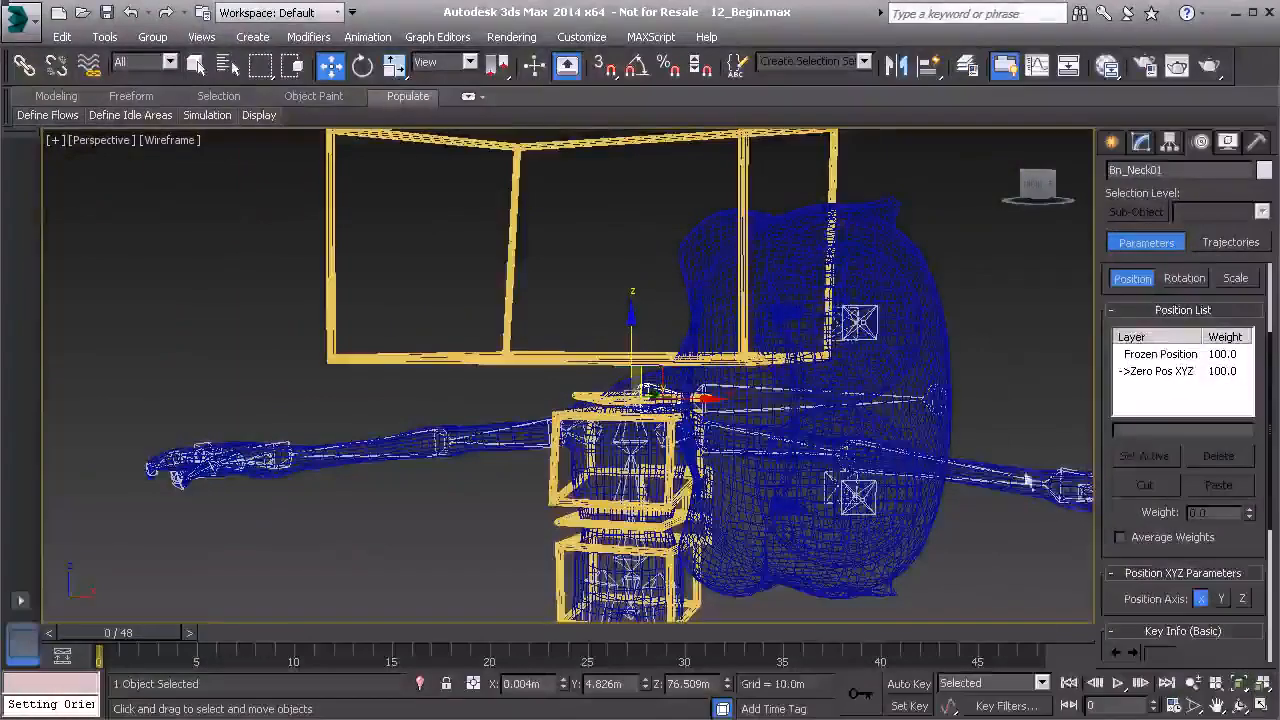
# Turn on Keep Initial Offset for the Bn_Neck01 bone's Orientation Constraint
pyautogui.click(1184, 279)
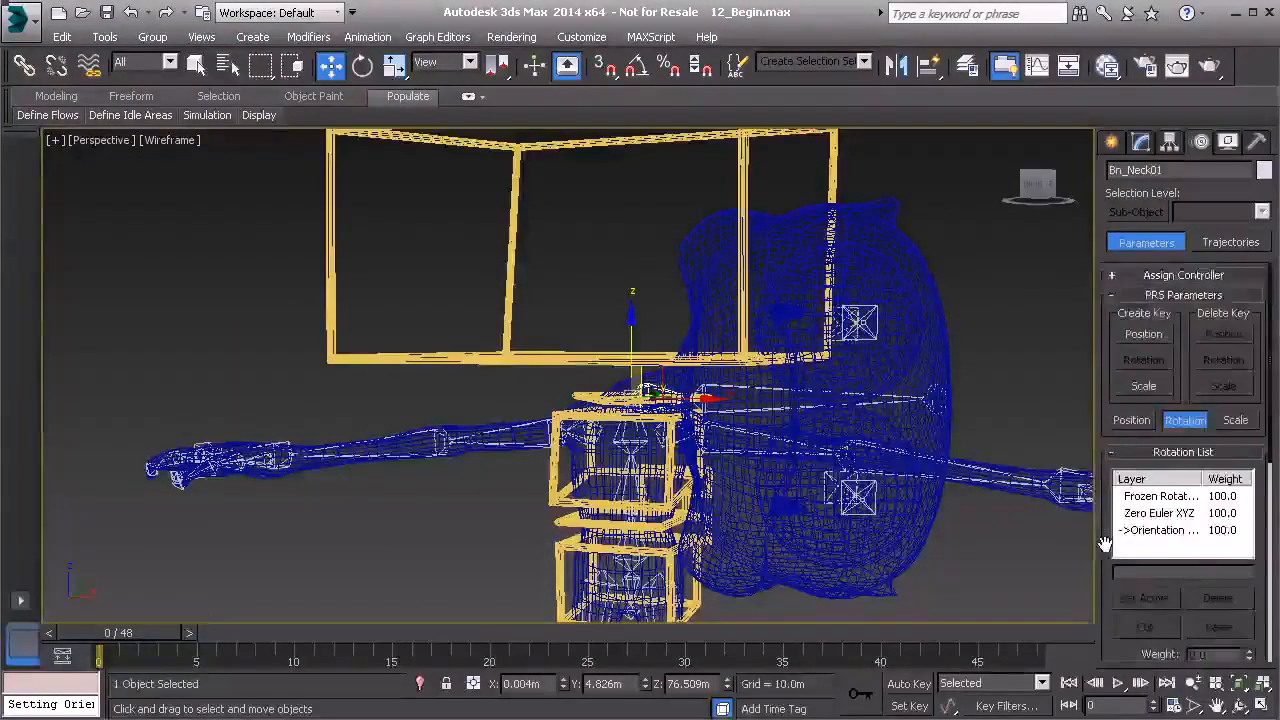
pyautogui.scroll(-6, 1104, 543)
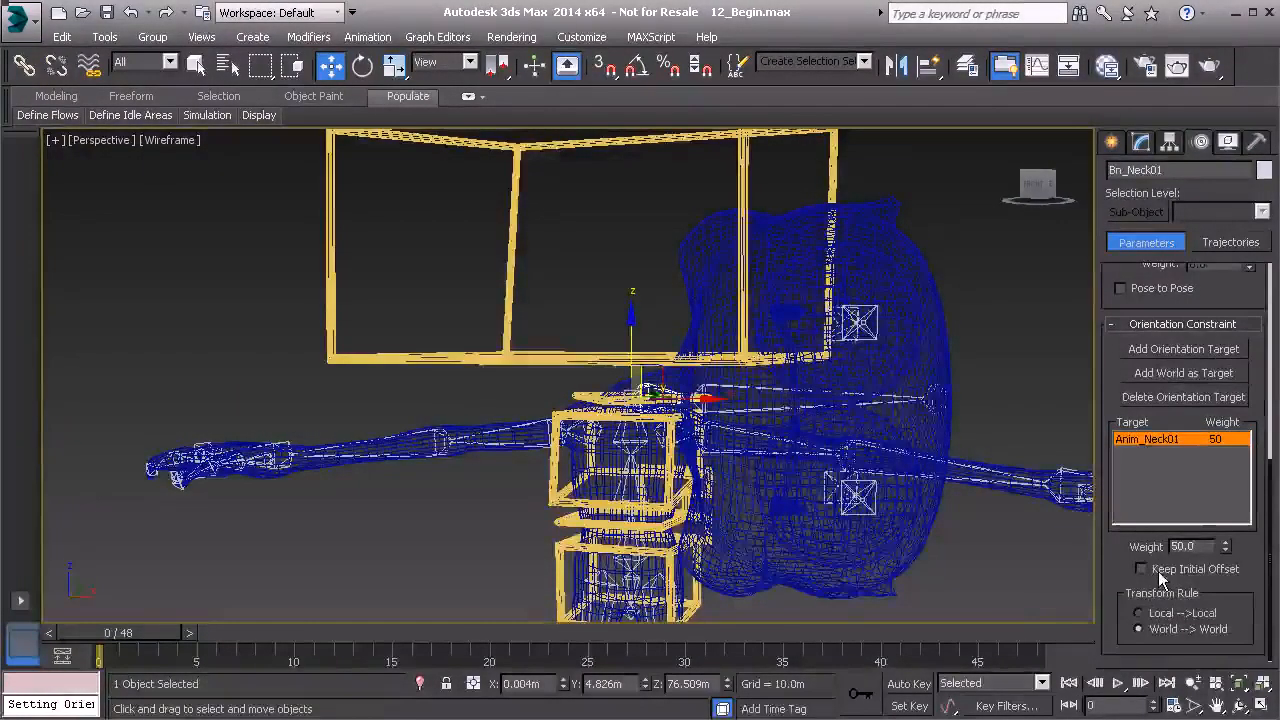
pyautogui.click(1159, 577)
# Apply an Orientation Constraint to the Bn_Head01 bone with the Anim_Head01 control as its target, keeping the initial offset
pyautogui.moveTo(870, 514); pyautogui.dragTo(878, 600, button='middle')
pyautogui.keyDown('alt'); pyautogui.moveTo(878, 600); pyautogui.dragTo(740, 590, button='middle'); pyautogui.keyUp('alt')
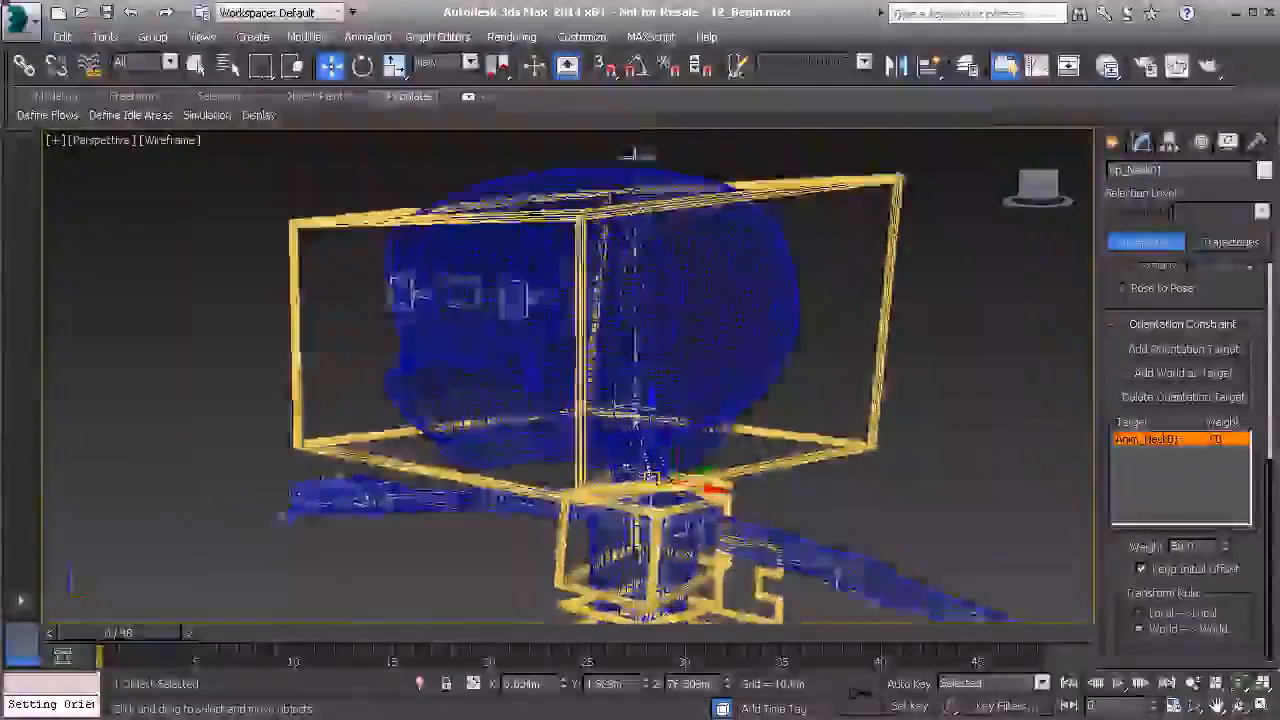
pyautogui.scroll(3, 648, 460)
pyautogui.click(630, 369)
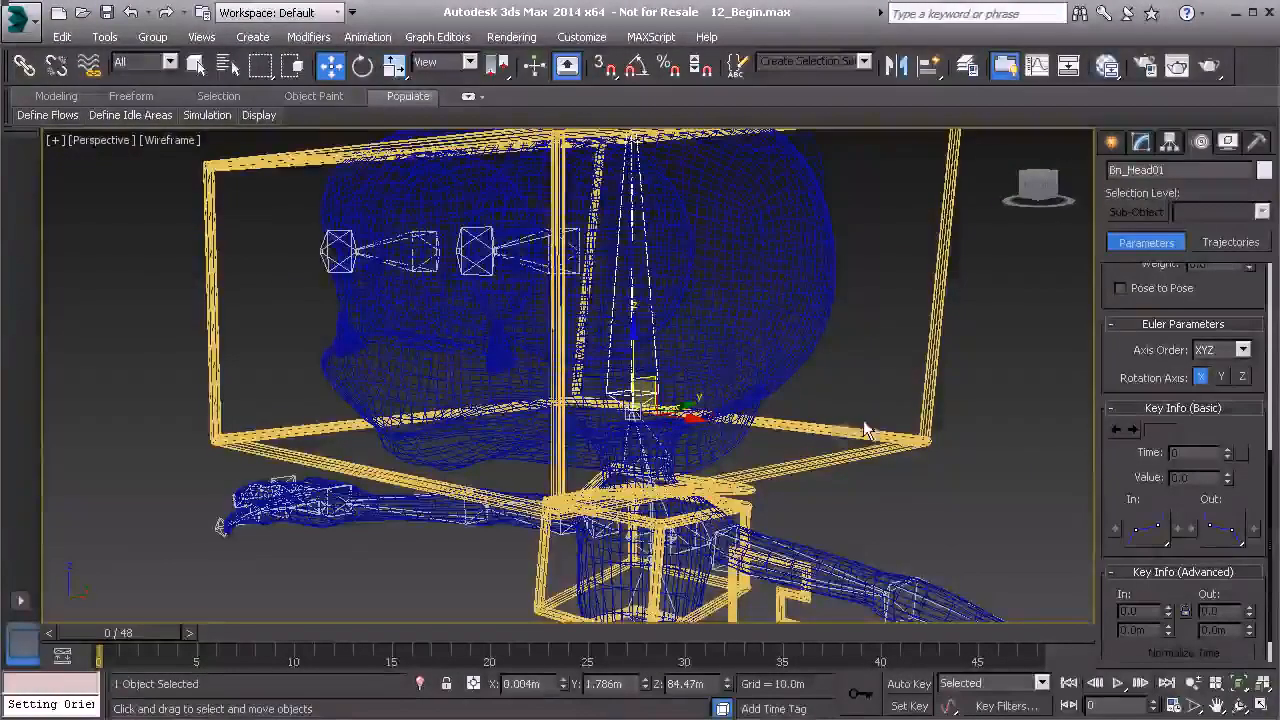
pyautogui.click(366, 37)
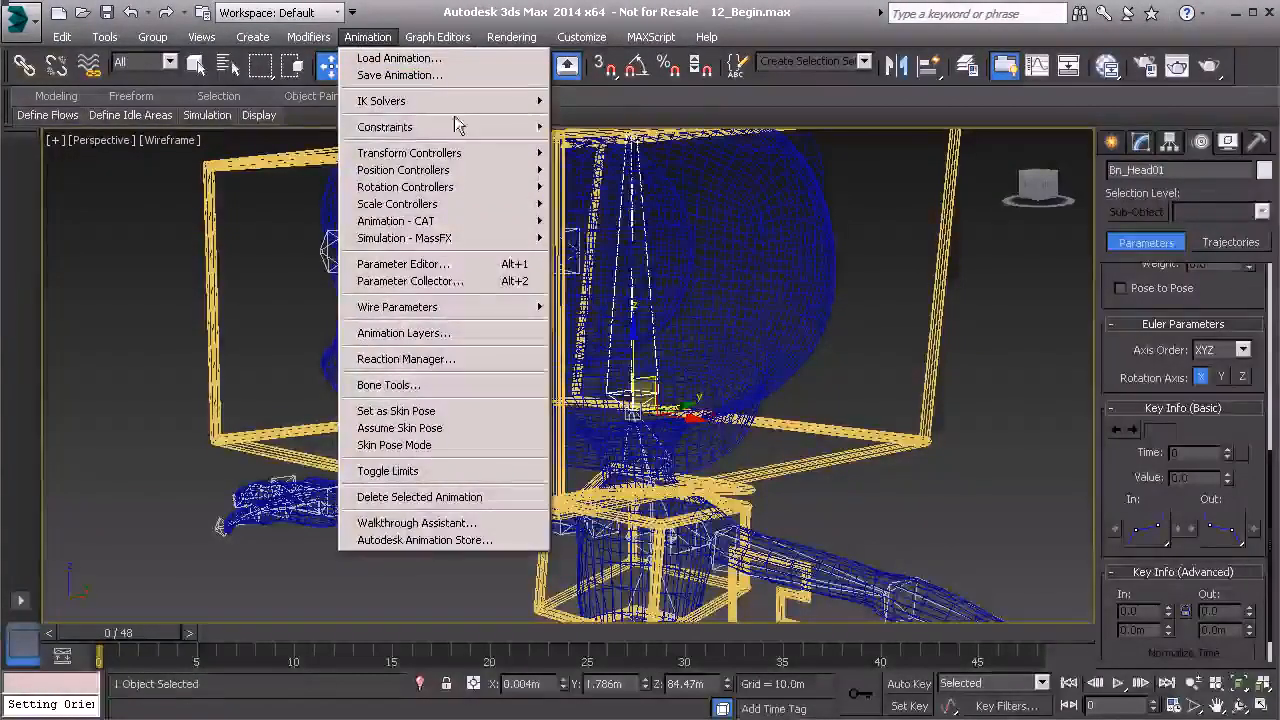
pyautogui.moveTo(497, 130)
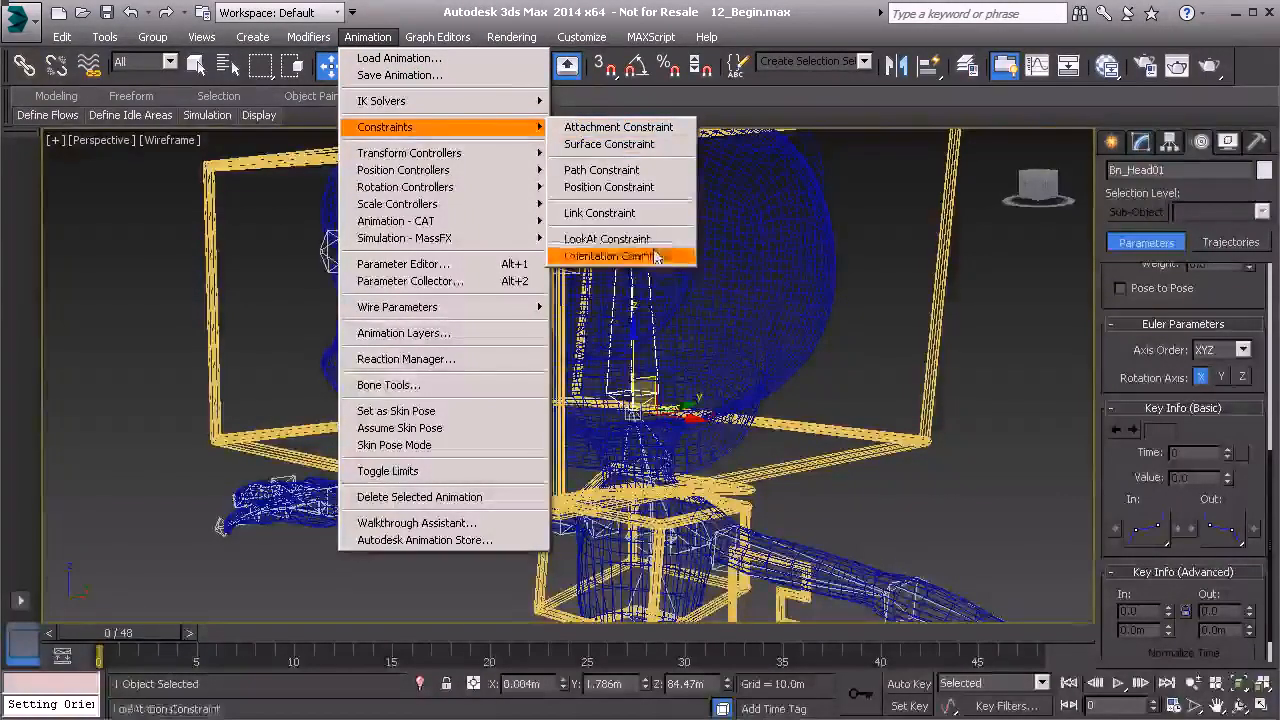
pyautogui.click(617, 256)
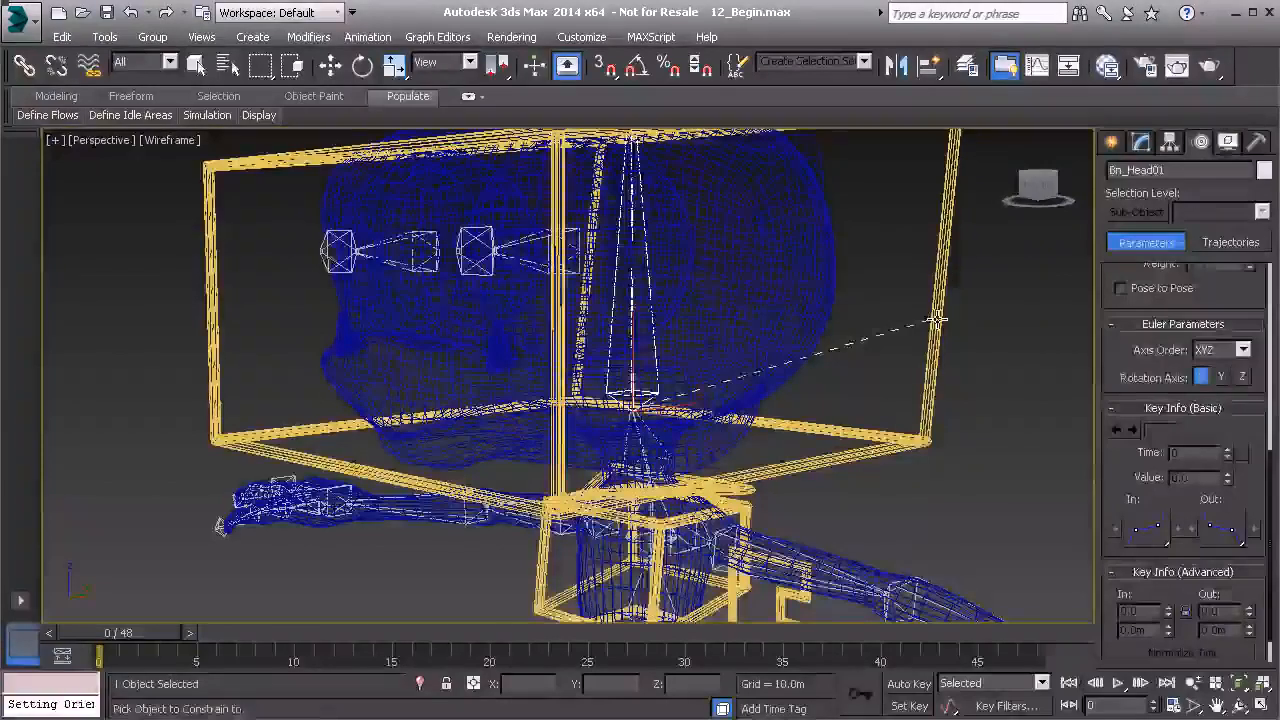
pyautogui.click(936, 319)
pyautogui.moveTo(1118, 604); pyautogui.dragTo(1118, 246)
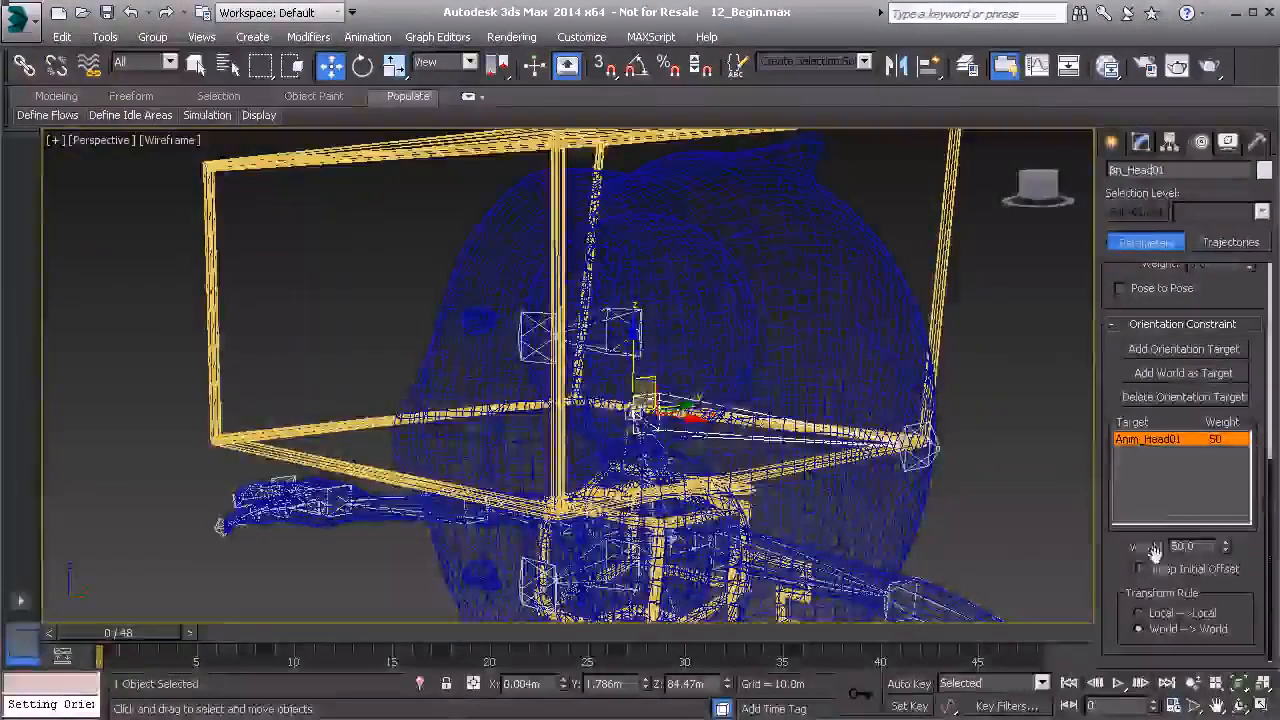
pyautogui.click(1152, 572)
# Select the Anim_Head01 control and switch the viewport back to realistic shading with edged faces
pyautogui.keyDown('alt'); pyautogui.moveTo(760, 407); pyautogui.dragTo(868, 407, button='middle'); pyautogui.keyUp('alt')
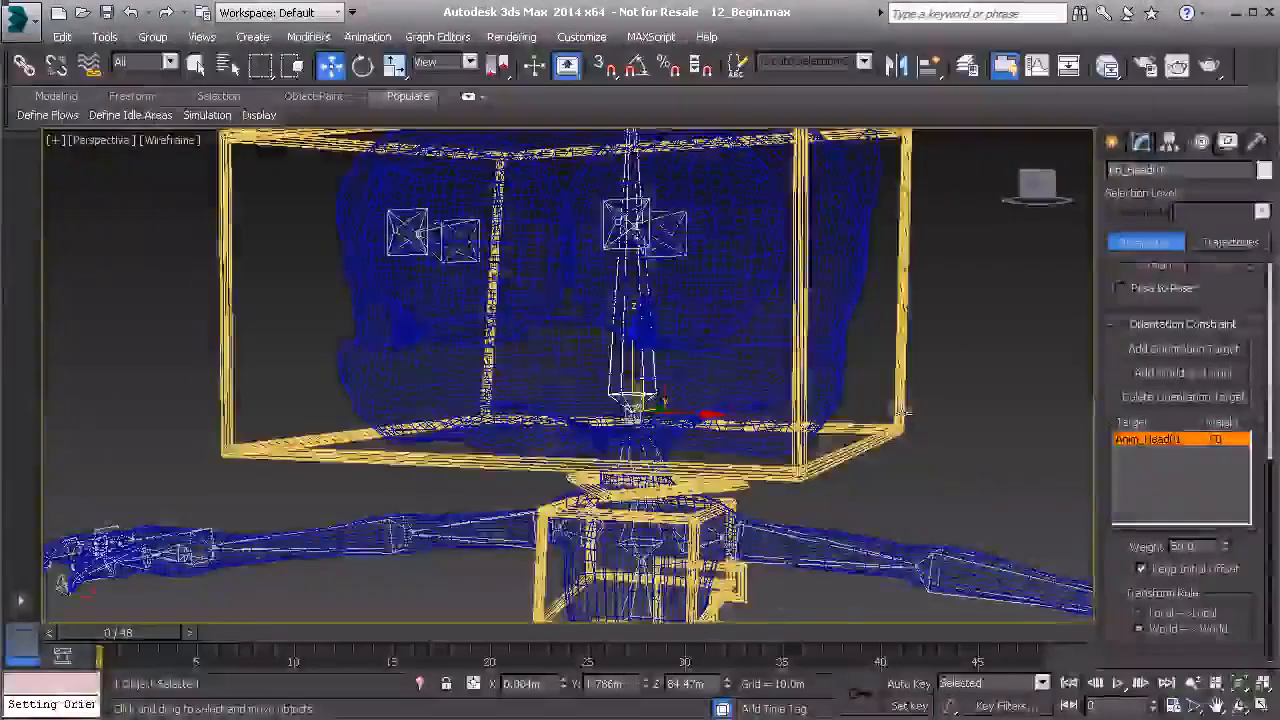
pyautogui.click(896, 424)
pyautogui.press('F3')
pyautogui.scroll(-3, 780, 367)
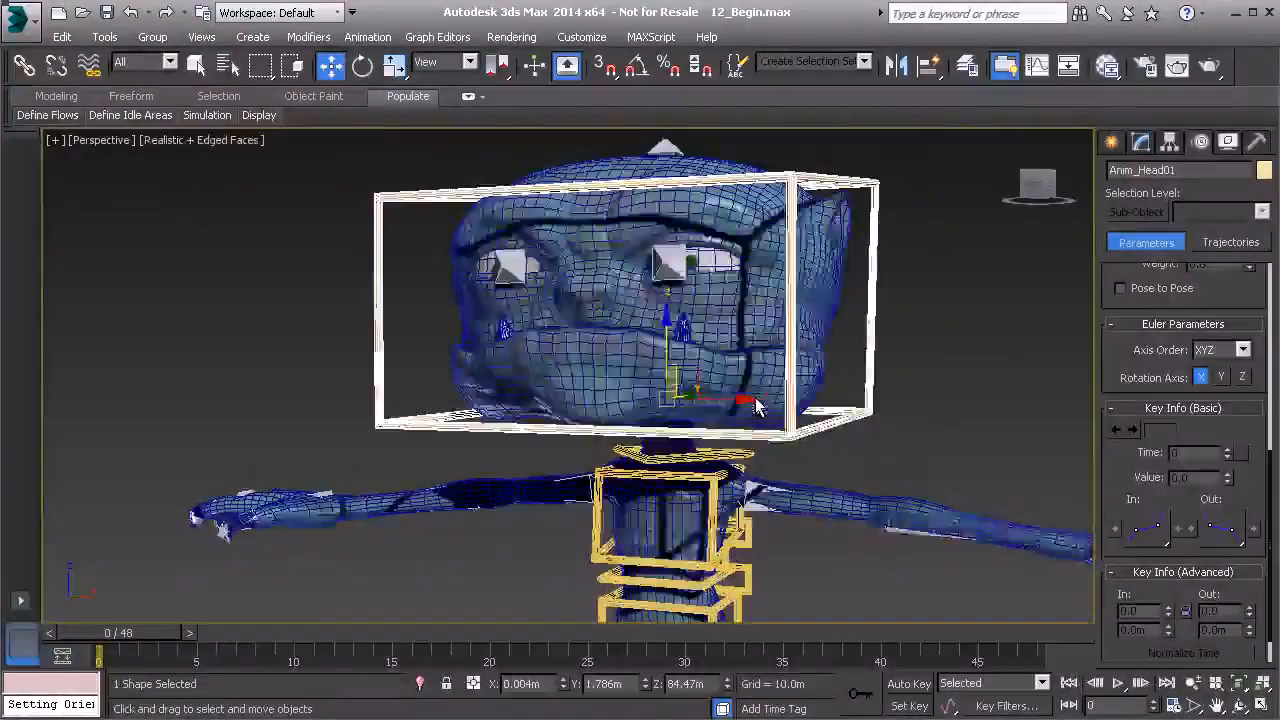
# Test the rig by rotating the head, neck and chest controls in place, and undo the test rotations
pyautogui.press('e')
pyautogui.moveTo(681, 345)
pyautogui.mouseDown()
pyautogui.moveTo(657, 327)
pyautogui.moveTo(699, 347)
pyautogui.mouseUp()
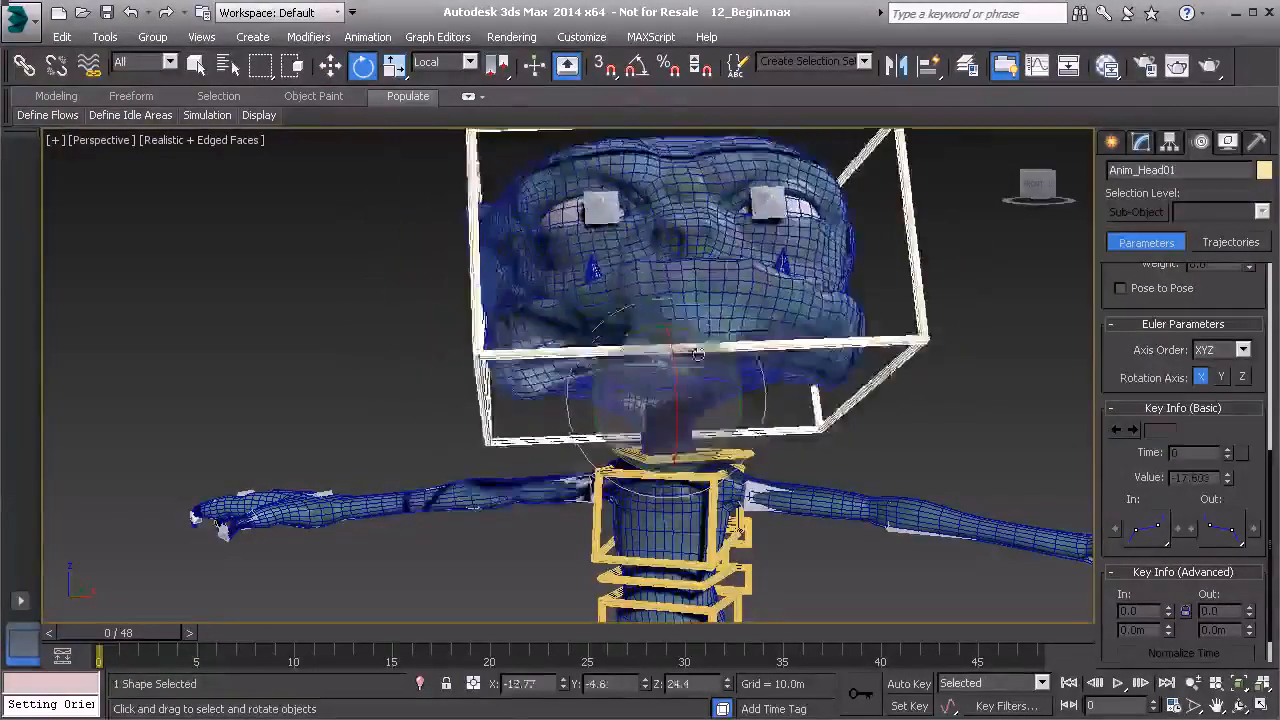
pyautogui.click(726, 455)
pyautogui.moveTo(695, 419); pyautogui.dragTo(681, 378)
pyautogui.click(637, 478)
pyautogui.moveTo(680, 478); pyautogui.dragTo(712, 462)
pyautogui.hotkey('ctrl', 'z')
# Deselect all controls and frame the character's upper body from the front
pyautogui.click(300, 272)
pyautogui.scroll(-3, 686, 440)
pyautogui.keyDown('alt'); pyautogui.moveTo(745, 396); pyautogui.dragTo(763, 452, button='middle'); pyautogui.keyUp('alt')
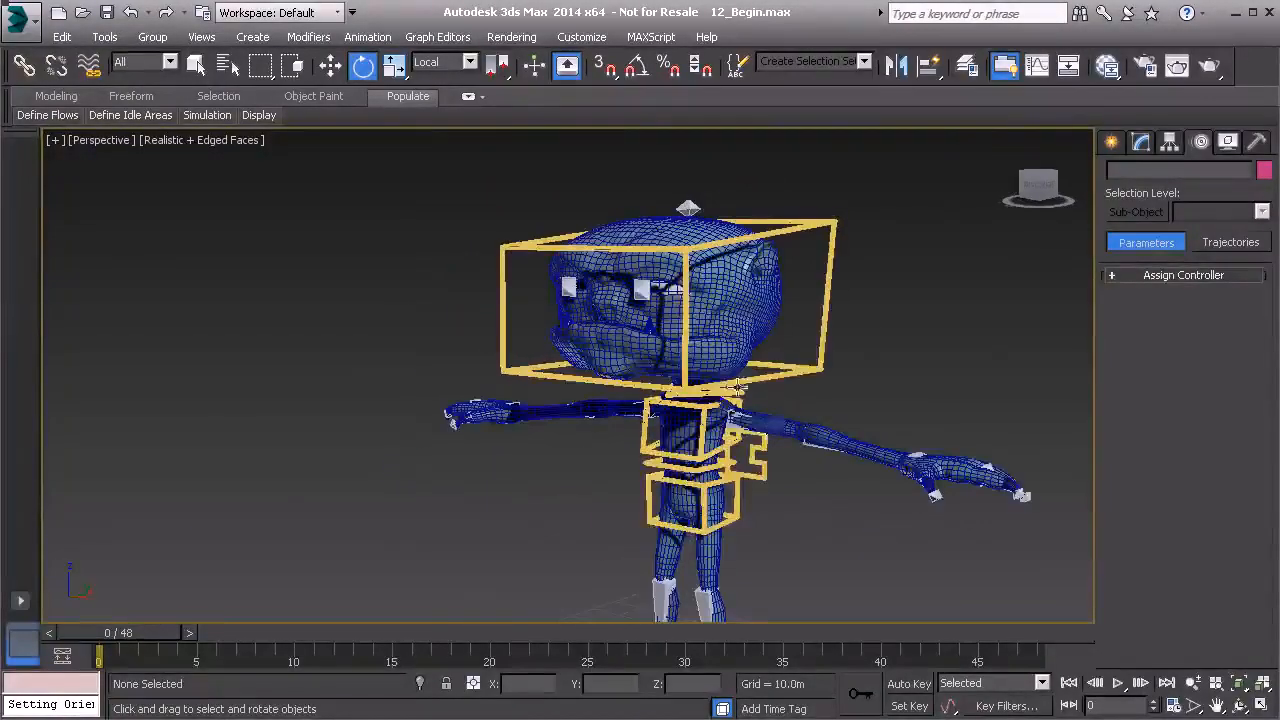
pyautogui.keyDown('alt'); pyautogui.moveTo(678, 458); pyautogui.dragTo(733, 447, button='middle'); pyautogui.keyUp('alt')
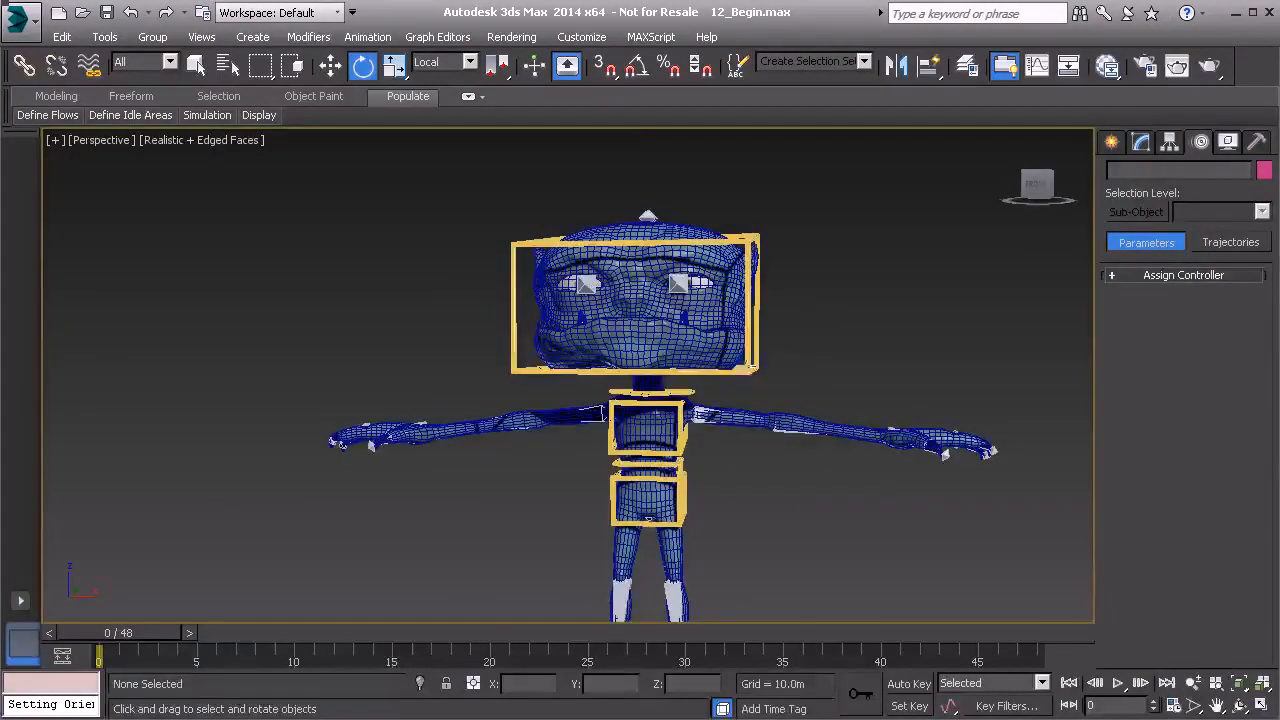